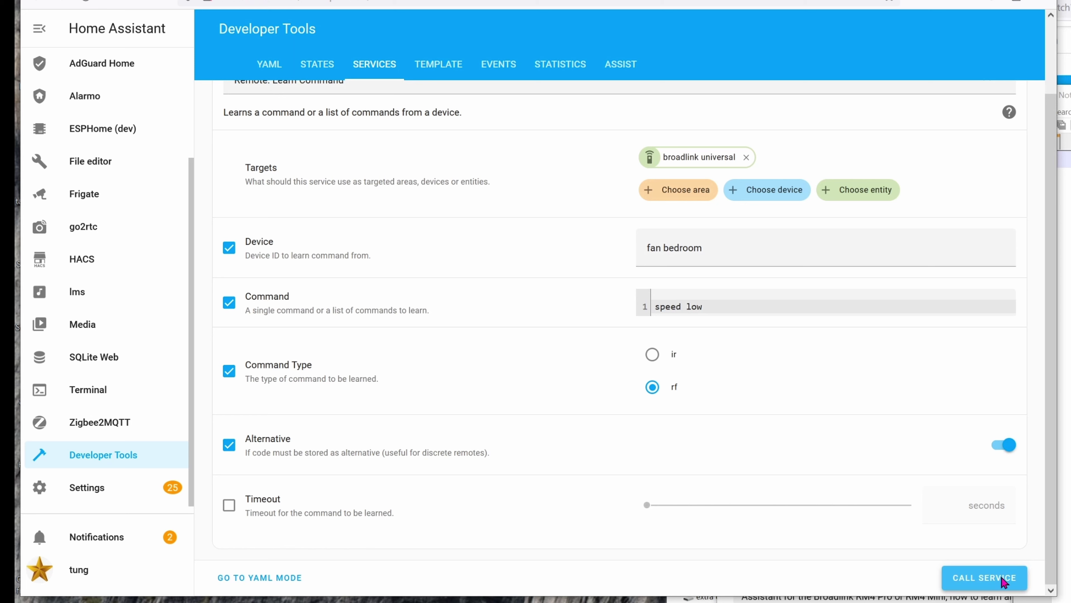
- Learn the RF commands "speed med" and "light" for the device "fan bedroom" with the Remote: Learn Command service
double_click(761, 306)
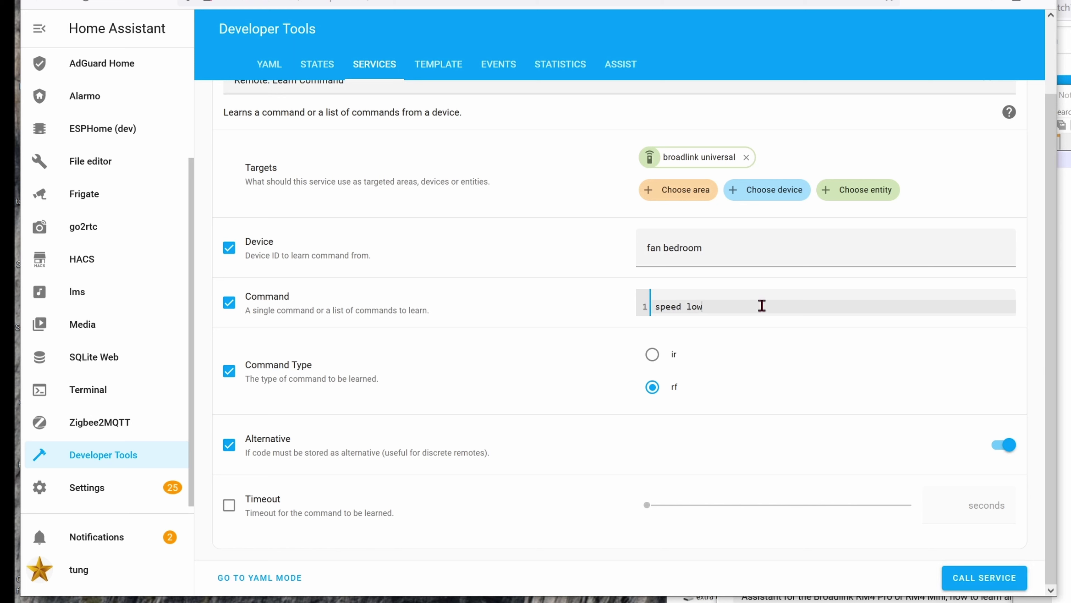
text(med)
click(989, 578)
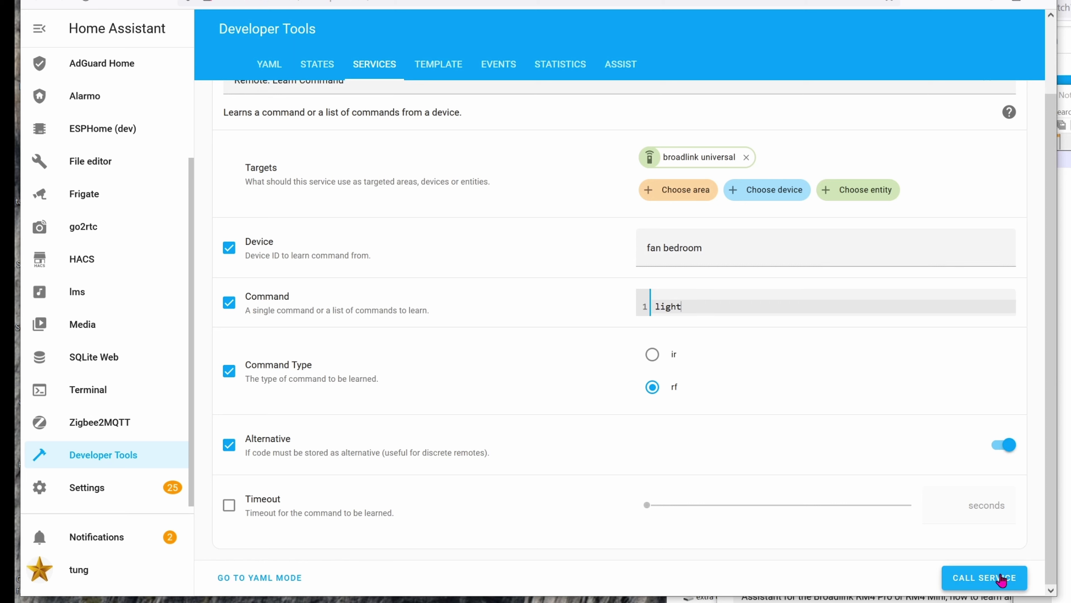
click(1001, 576)
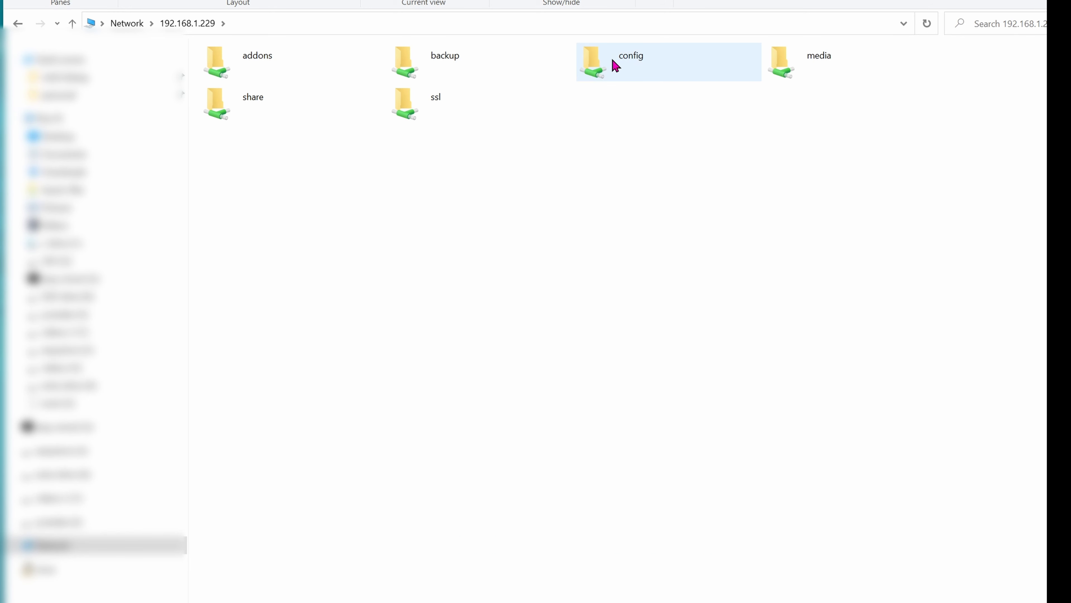
- In File Explorer, go to the .storage folder inside config and open the broadlink_remote codes file in Notepad++
double_click(613, 59)
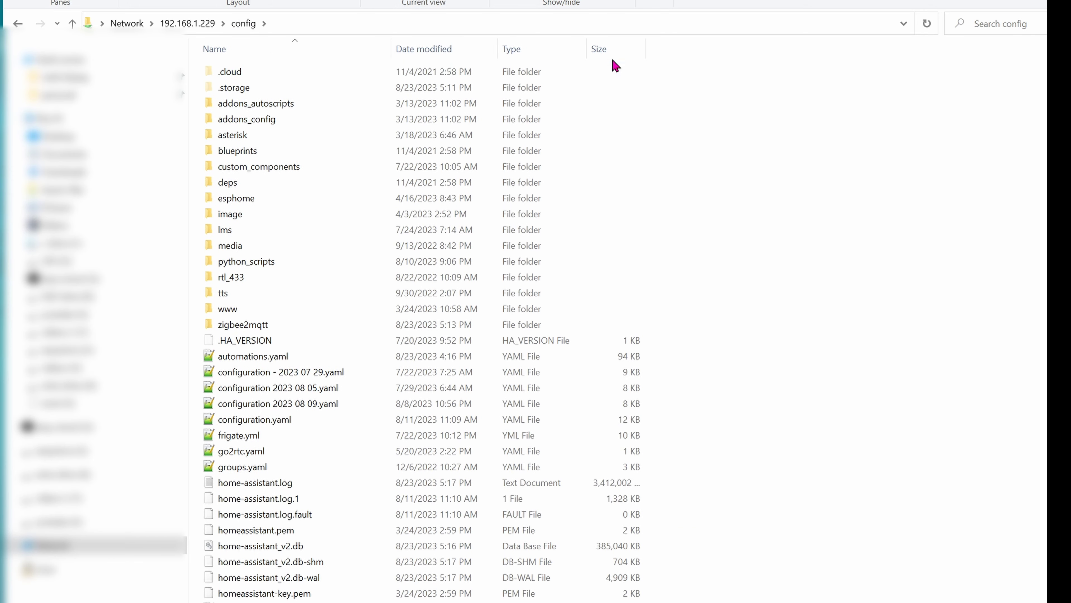
click(265, 92)
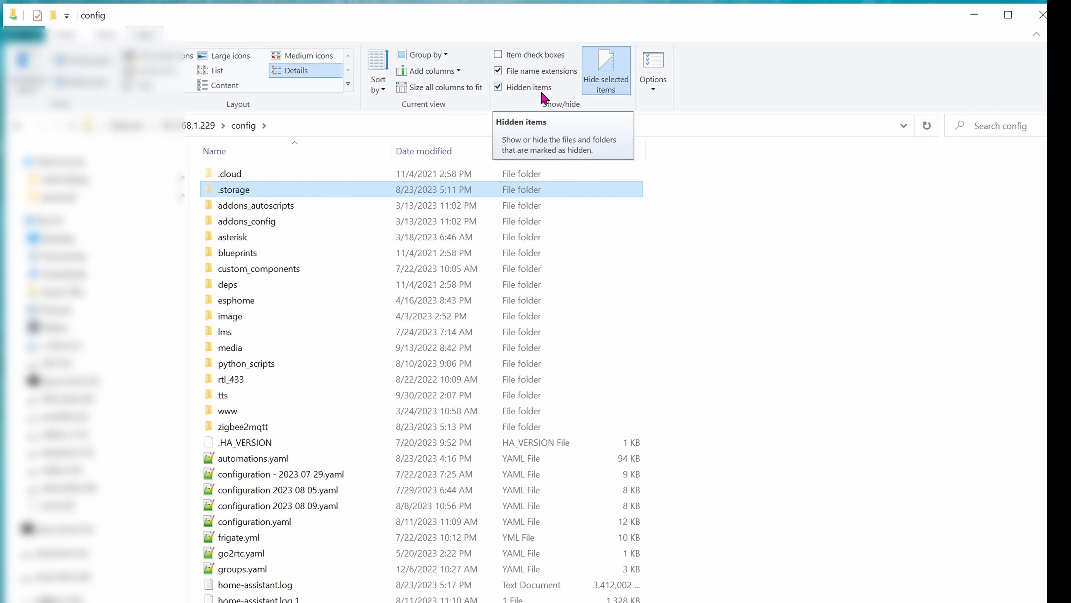
double_click(239, 191)
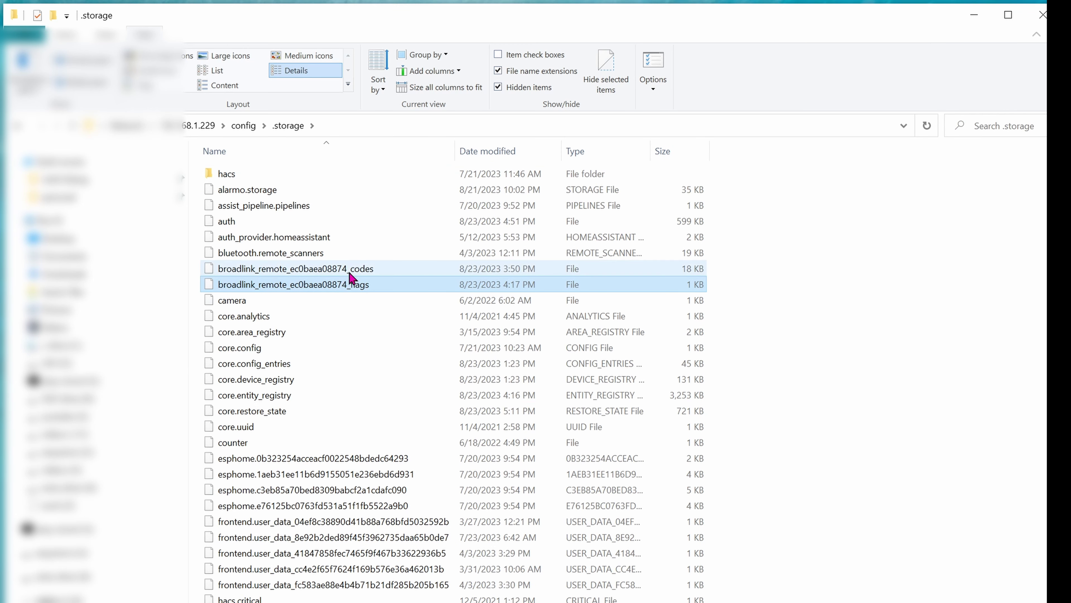
right_click(282, 277)
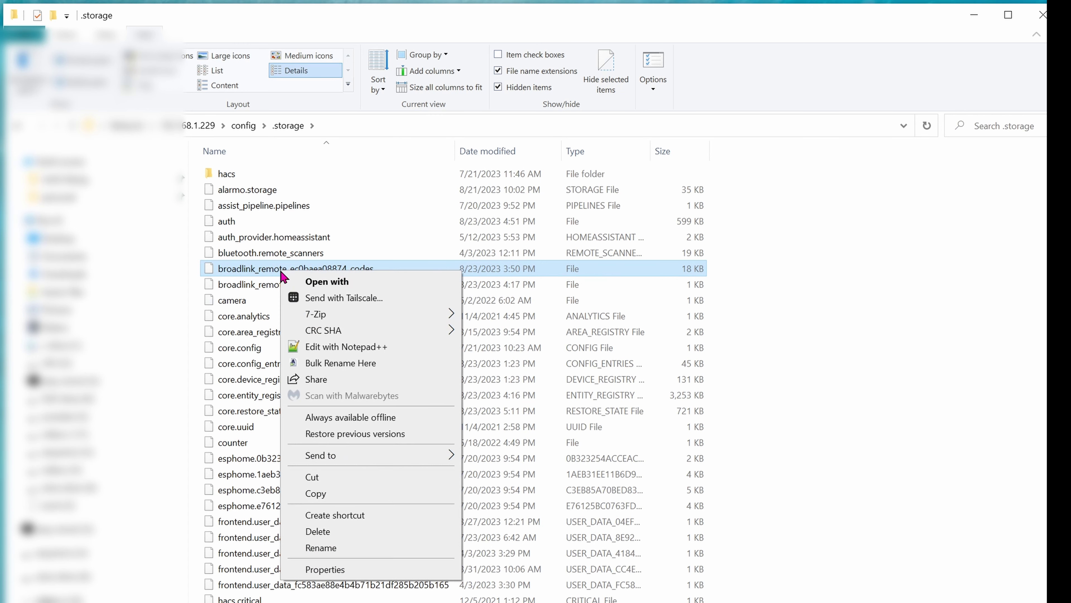
click(310, 346)
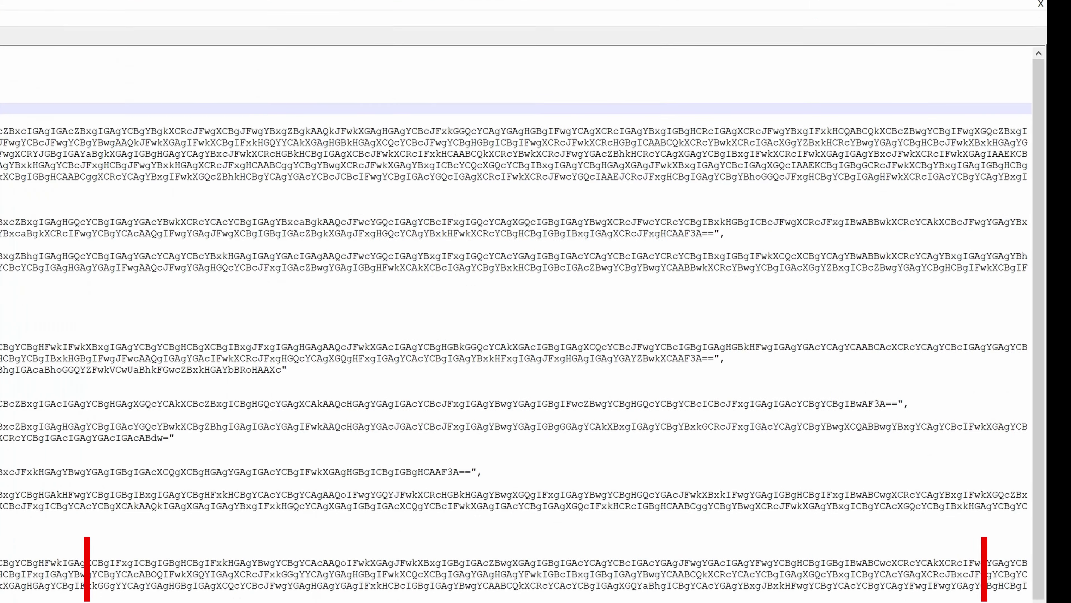
- Examine the learned command codes stored under "fan kitchen", including the speed high and speed stop entries
double_click(674, 234)
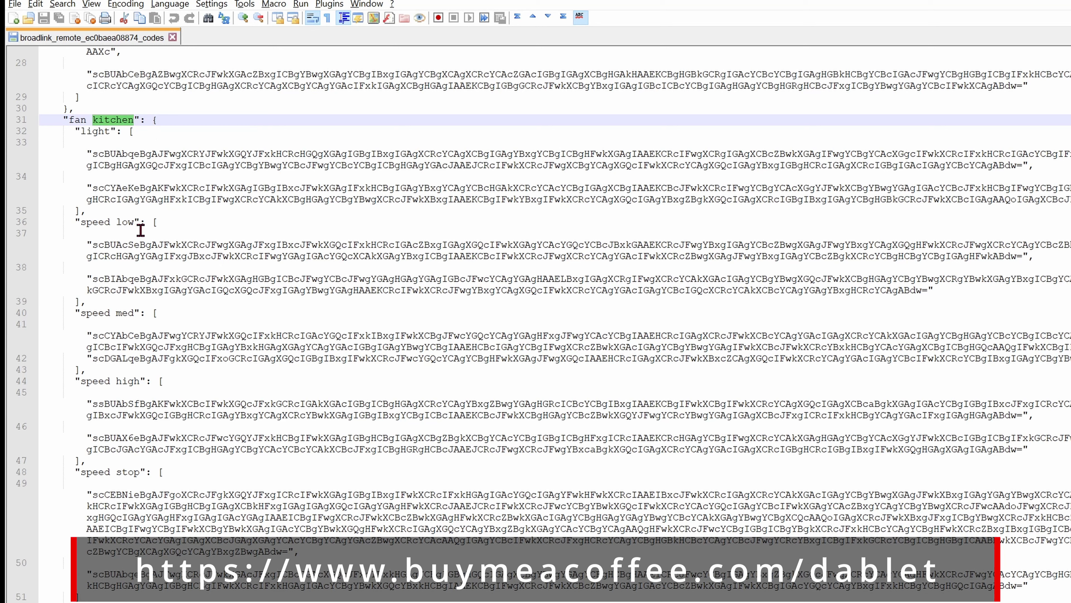
click(126, 393)
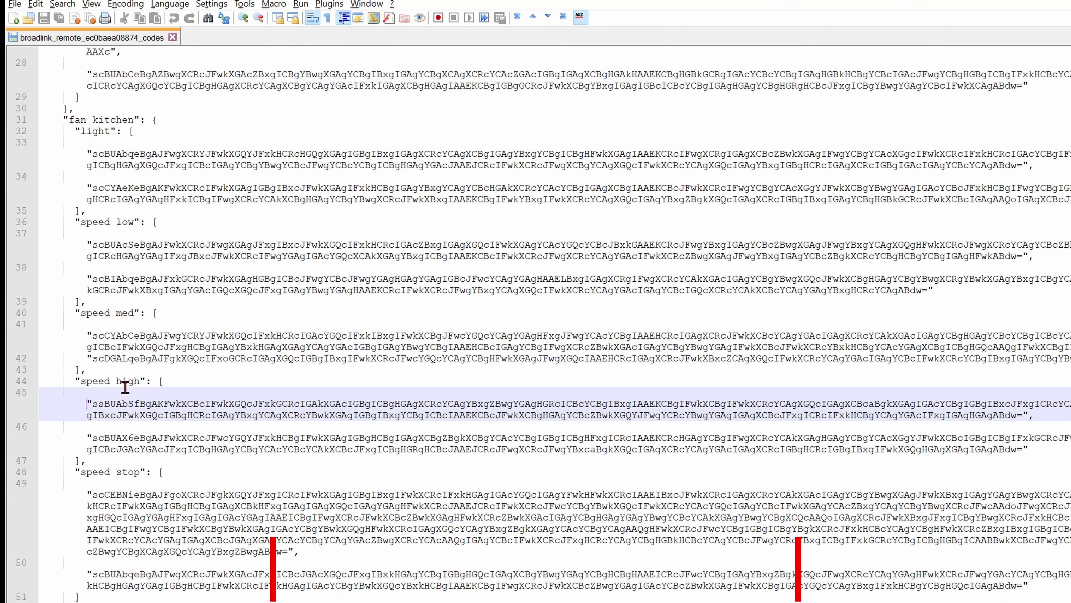
double_click(127, 472)
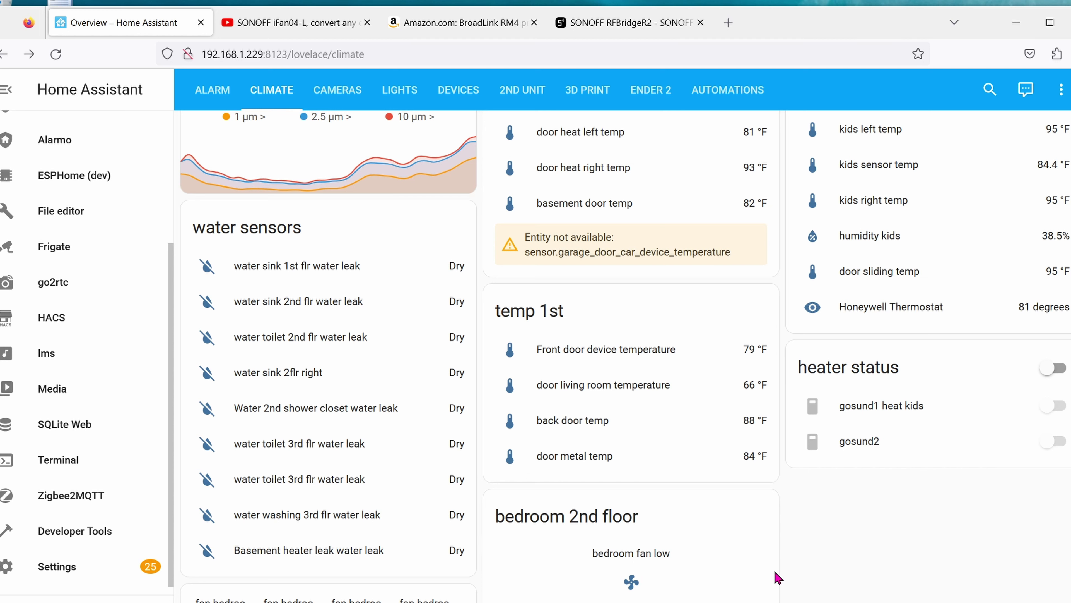
- On the Home Assistant climate dashboard, test the "bedroom fan low" toggle by turning it on and off again
click(632, 583)
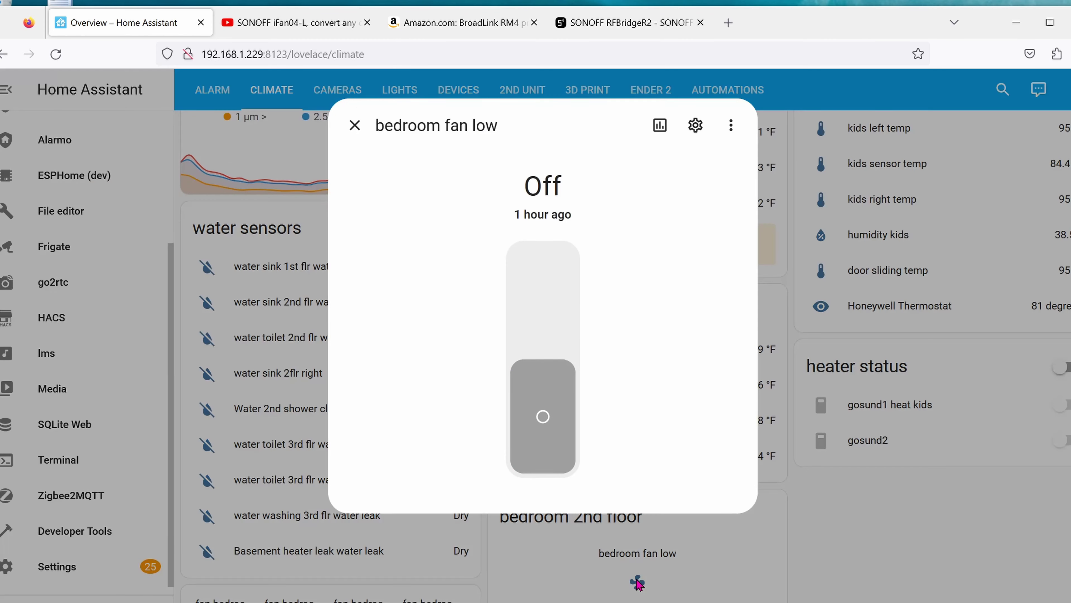
click(561, 405)
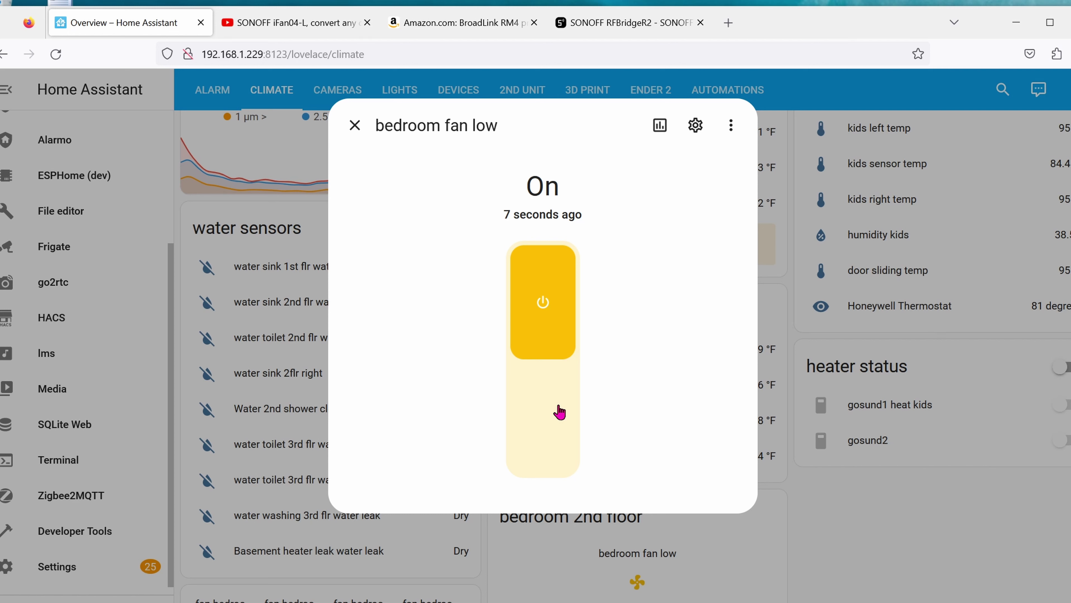
click(561, 412)
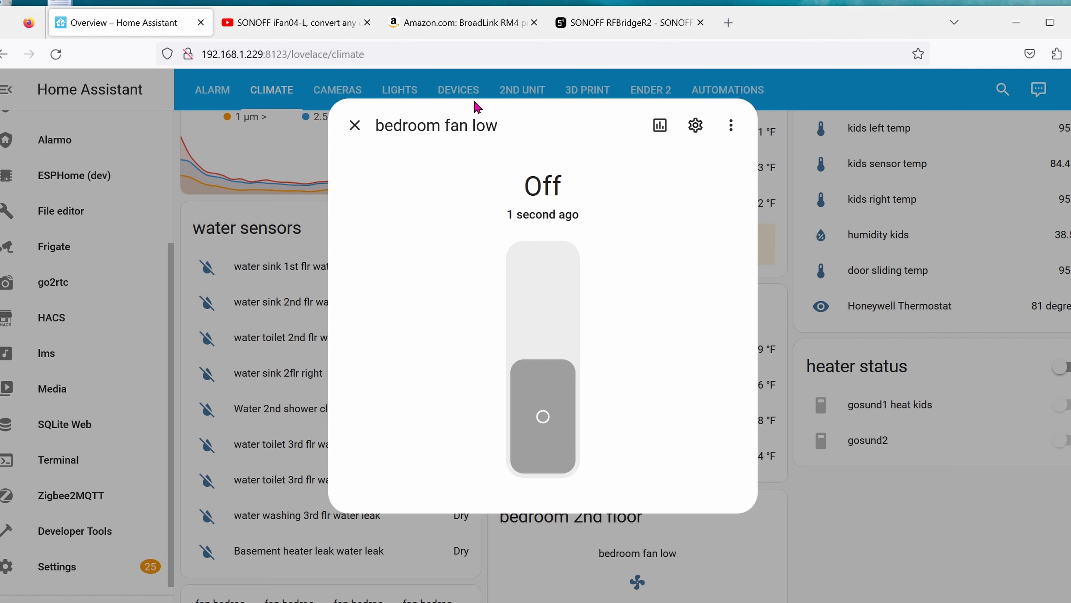
click(355, 125)
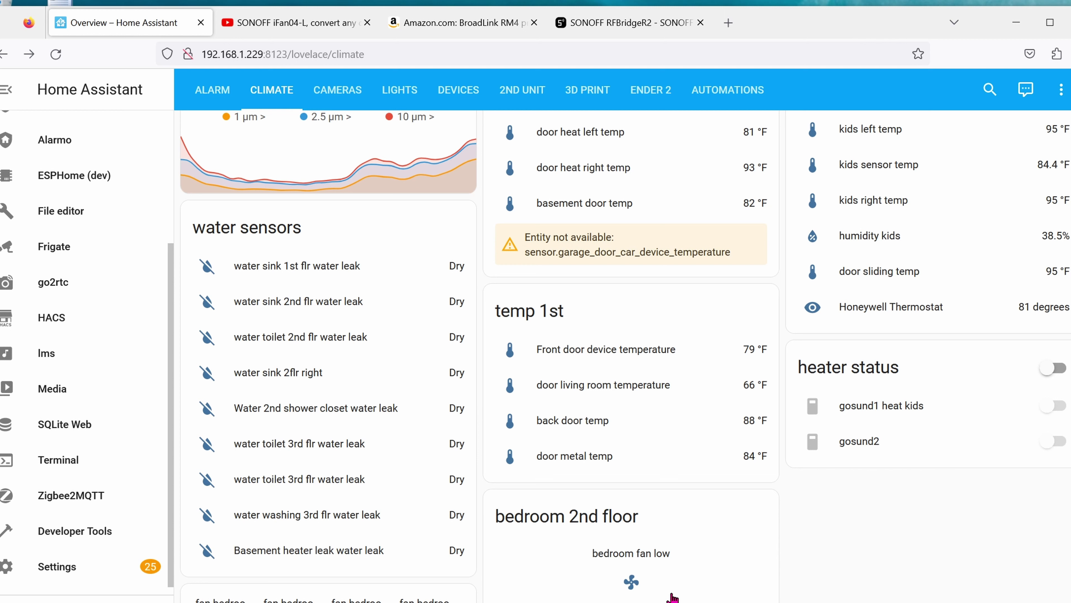
- Open the list of helpers in the Devices & Services settings
click(82, 563)
click(698, 595)
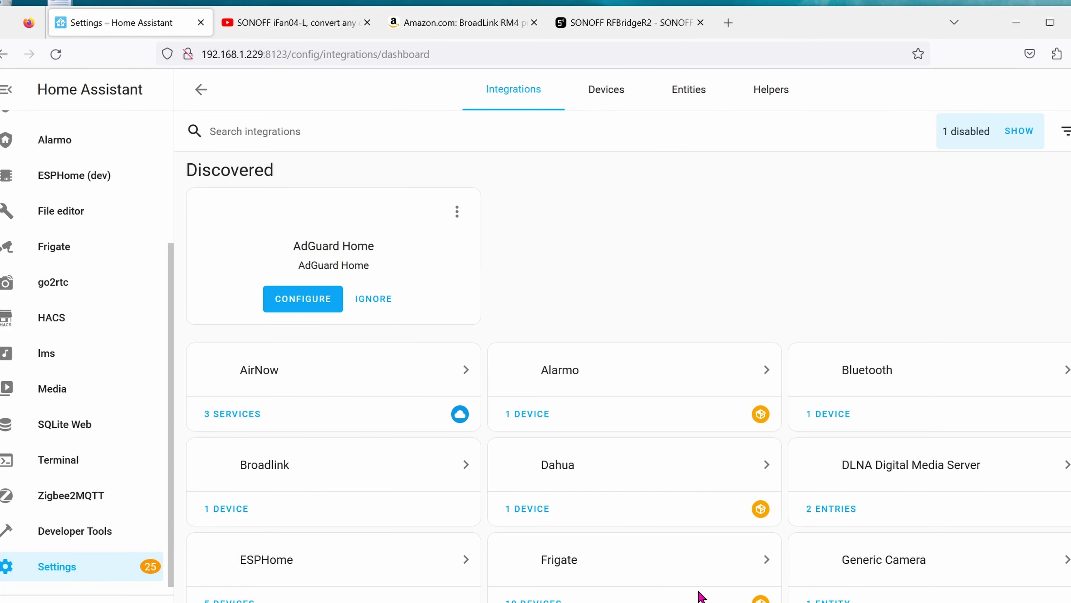
click(766, 97)
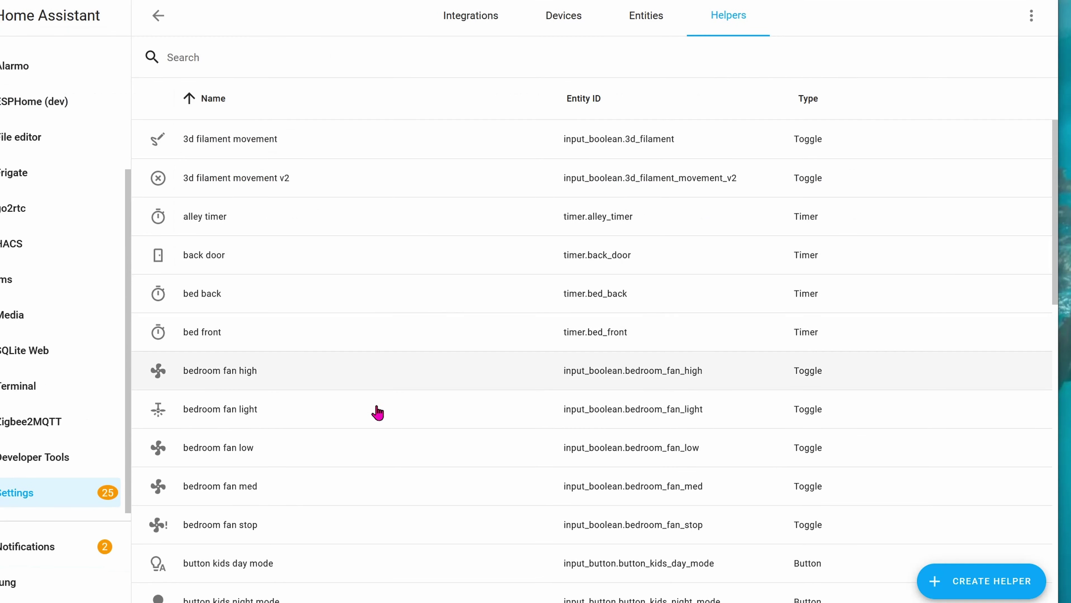
- Create a toggle helper named "fan kitchen low" with the icon mdi:fan
click(961, 595)
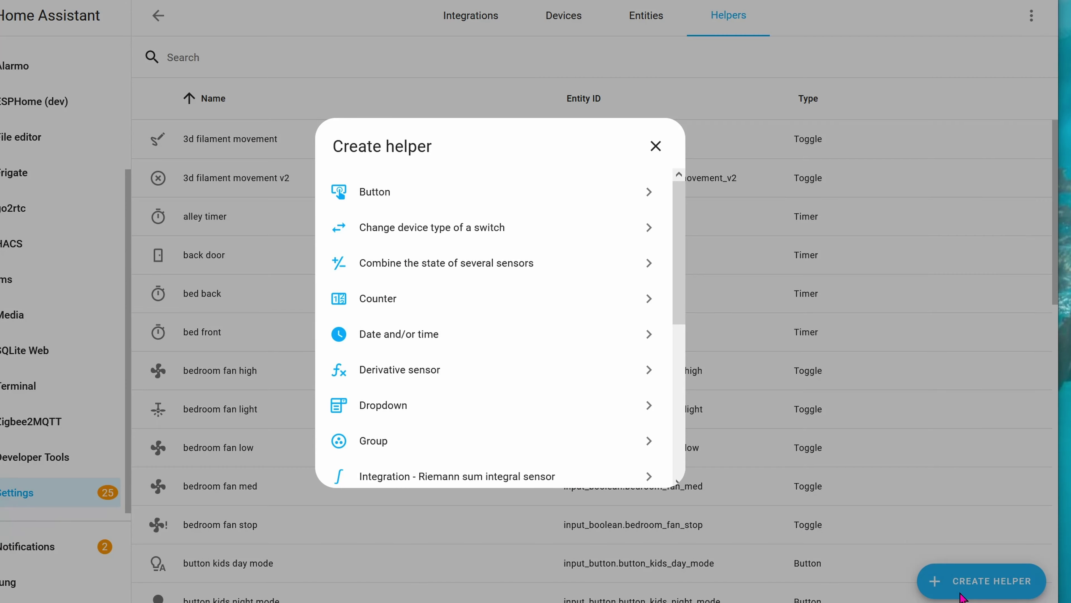
scroll(596, 438, down, 8)
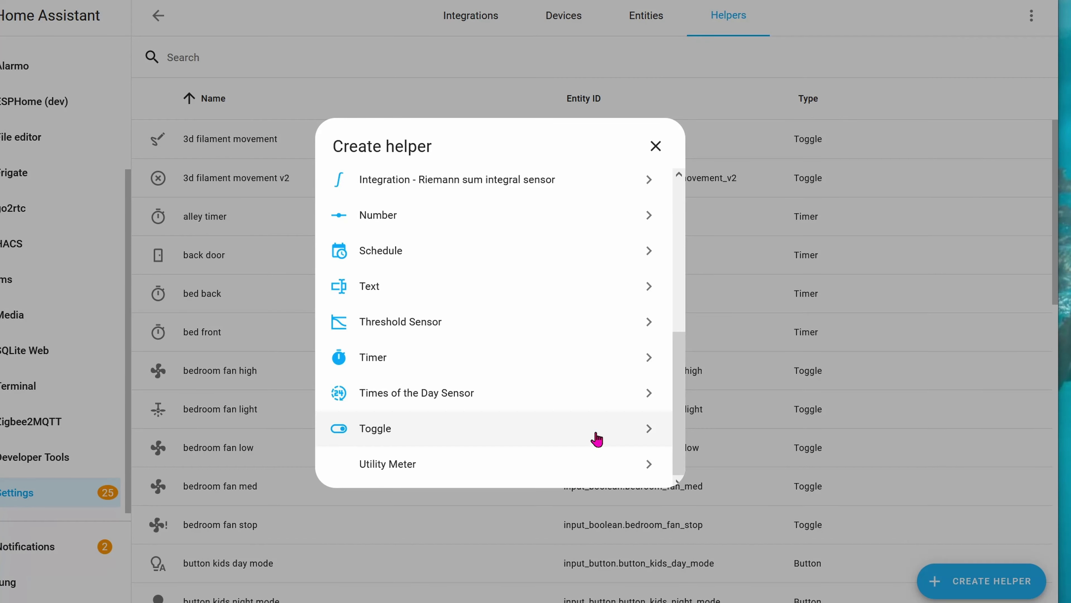
click(397, 432)
text(fan kitchen low)
key(Tab)
text(mdi:fan)
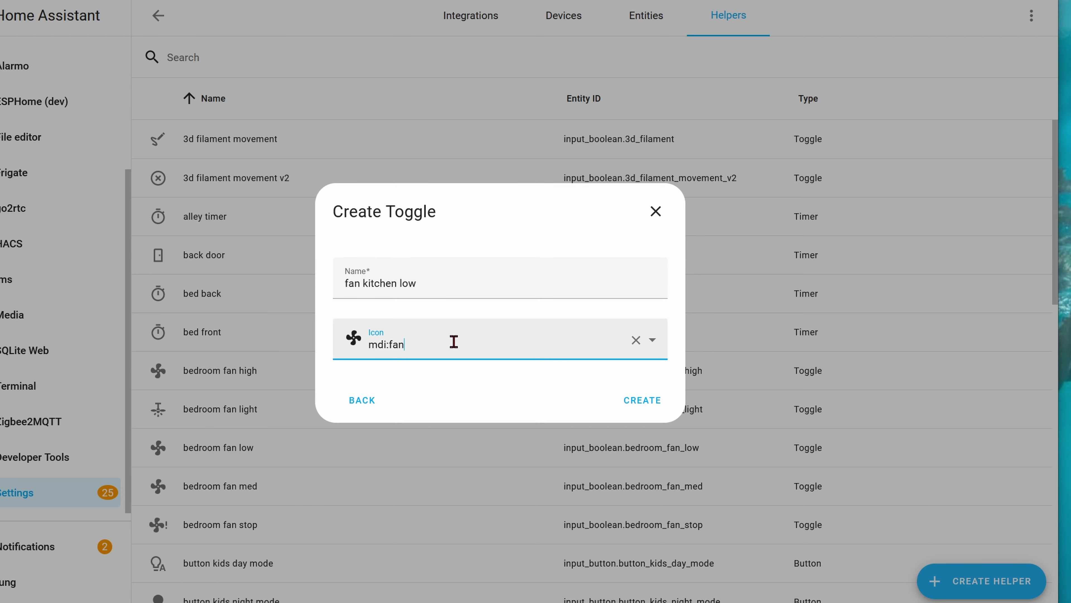
click(629, 400)
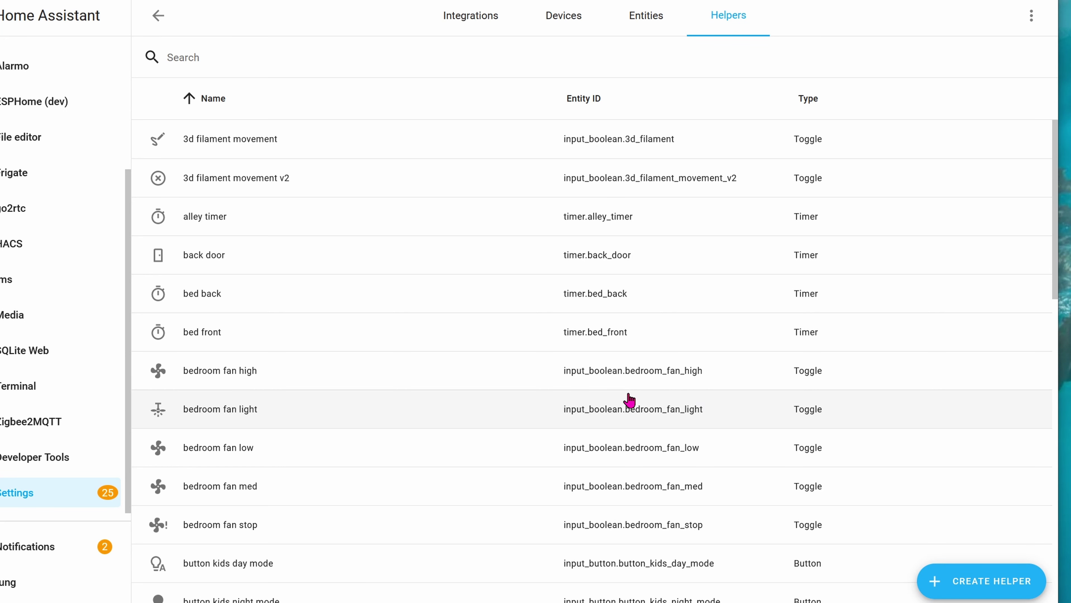
- Create a toggle helper named "fan kitchen med" with the icon mdi:fan
scroll(630, 399, down, 10)
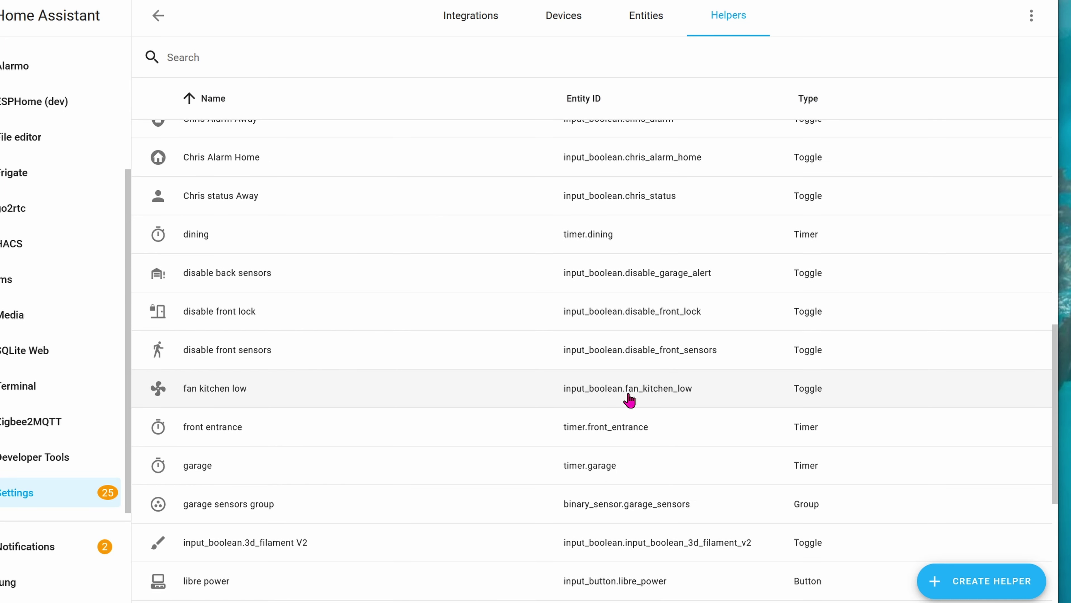
click(981, 581)
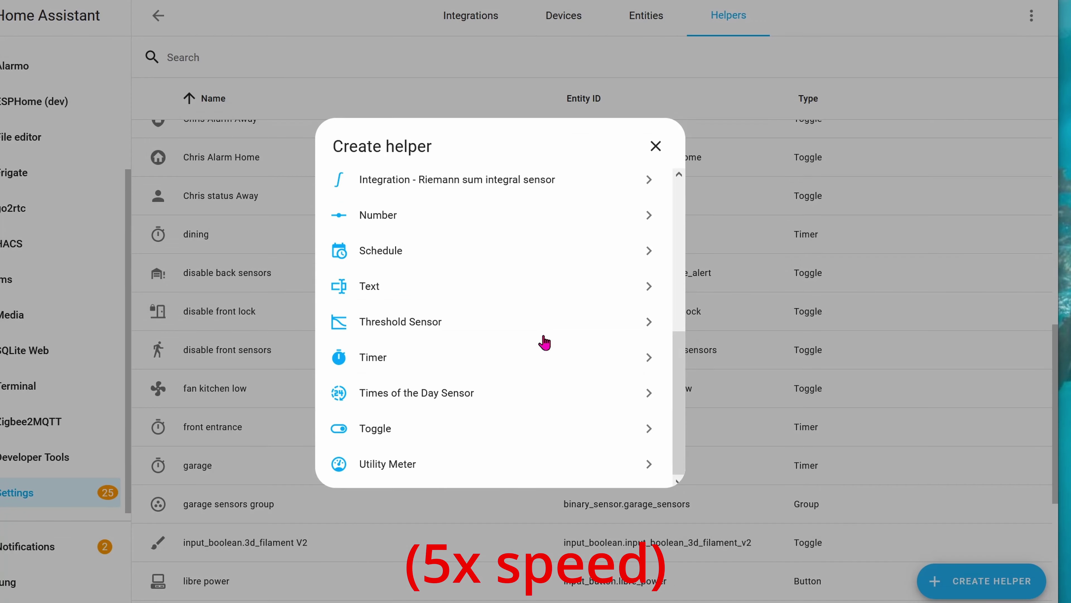
click(405, 428)
text(fan)
click(425, 274)
text(kitchen med)
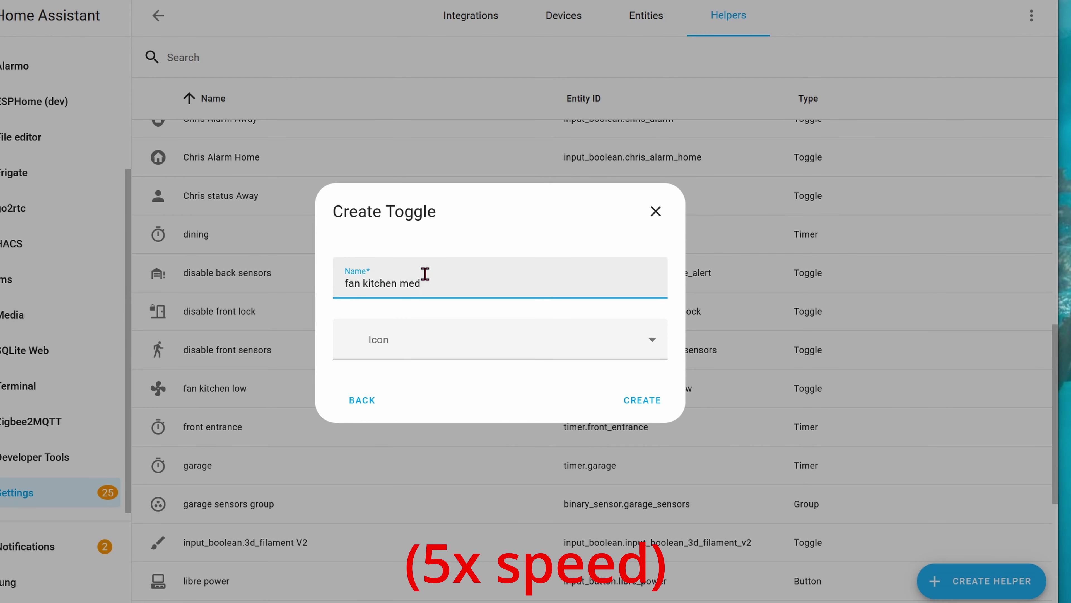
key(Tab)
text(fa)
click(425, 148)
click(637, 404)
- Create a toggle helper named "fan kitchen high" with the icon mdi:fan
click(981, 581)
scroll(510, 378, down, 5)
click(405, 428)
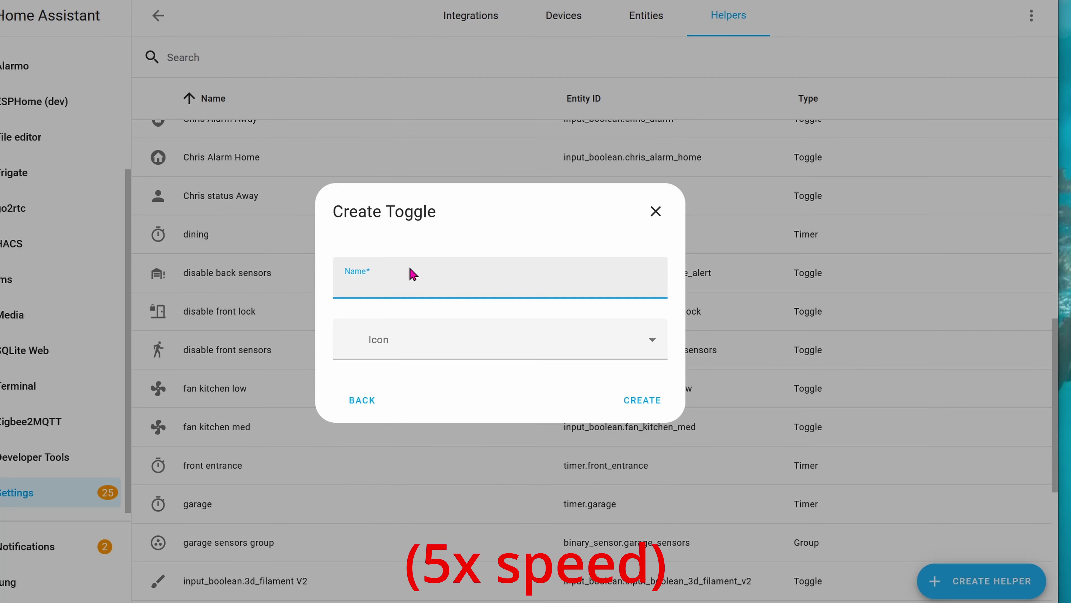
text(fan kitchen high)
key(Tab)
text(fa)
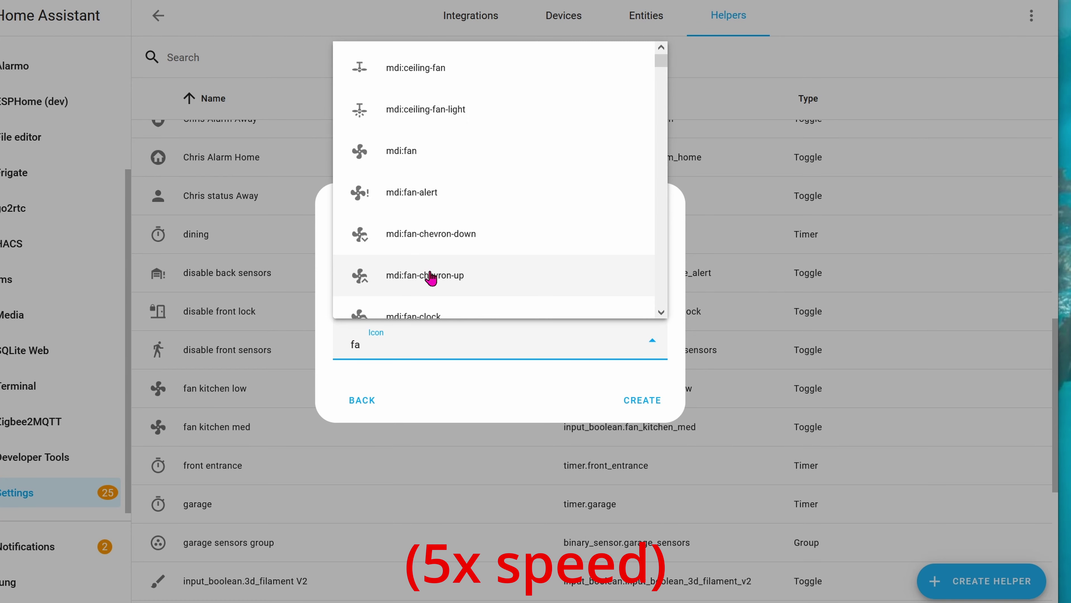
click(426, 148)
click(642, 401)
- Create a toggle helper named "fan kitchen stop" with the icon mdi:fan
click(982, 581)
scroll(475, 435, down, 5)
click(475, 431)
text(fan kitchen off)
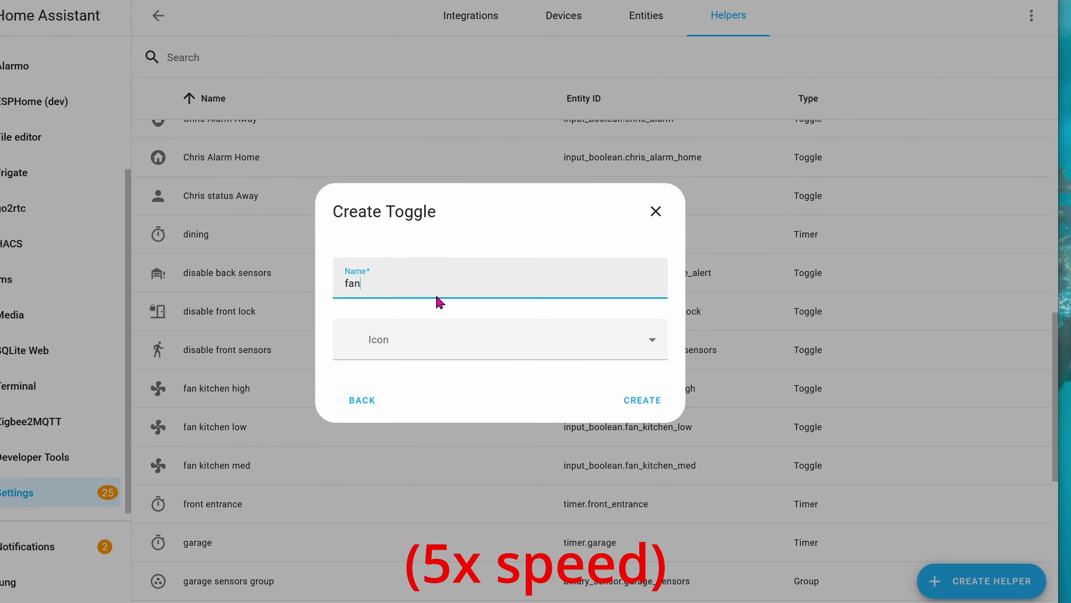
key(Tab)
text(fan)
click(459, 152)
click(642, 400)
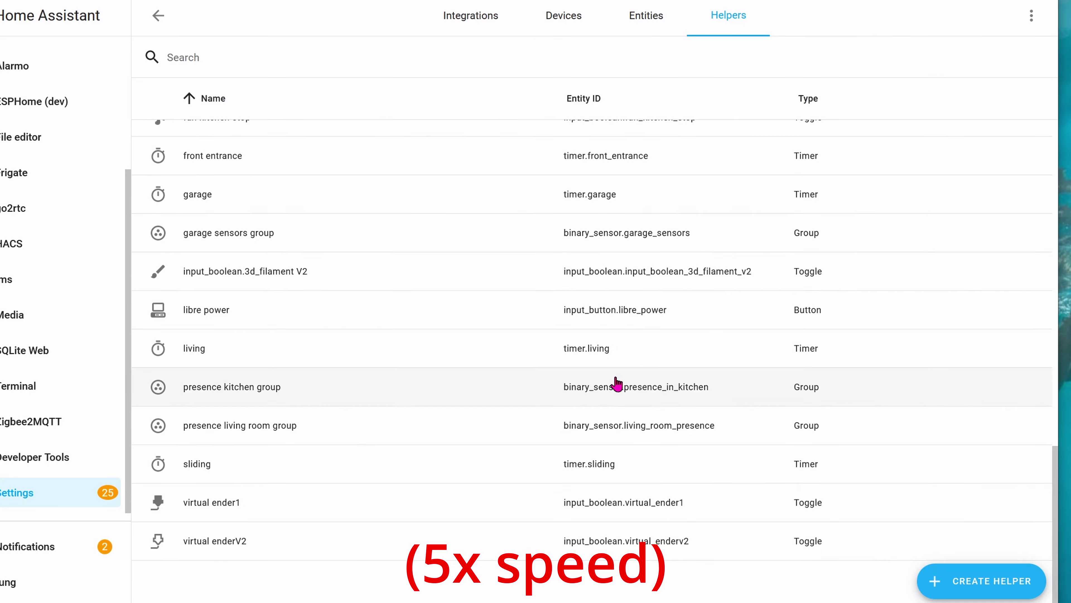
- Create a toggle helper named "fan kitchen light" with the icon mdi:ceiling-fan-light
scroll(268, 240, up, 5)
click(970, 582)
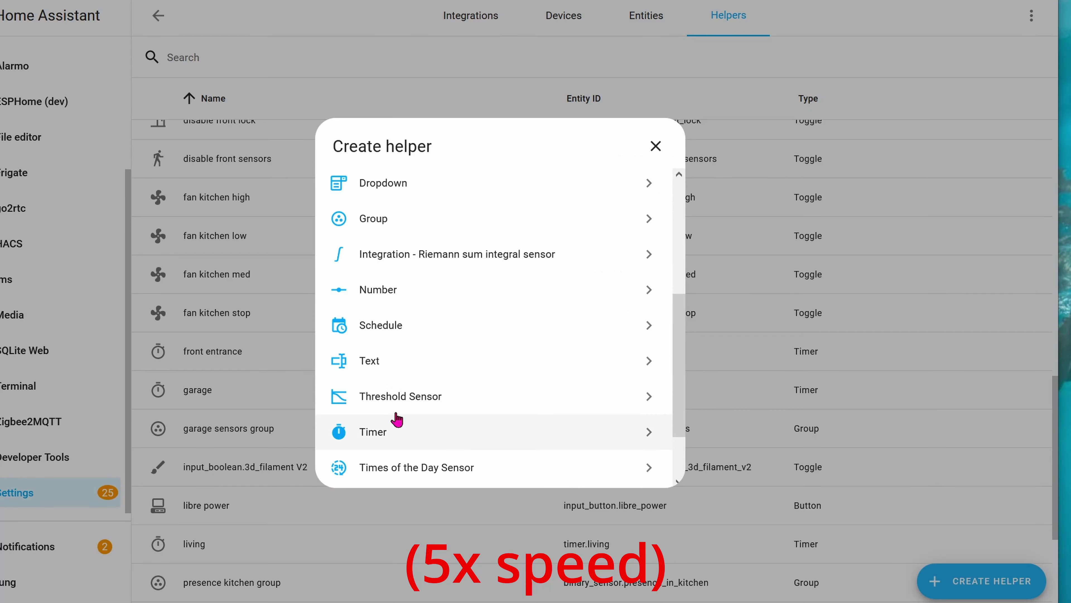
scroll(422, 366, down, 5)
click(462, 326)
text(fan kitchen off)
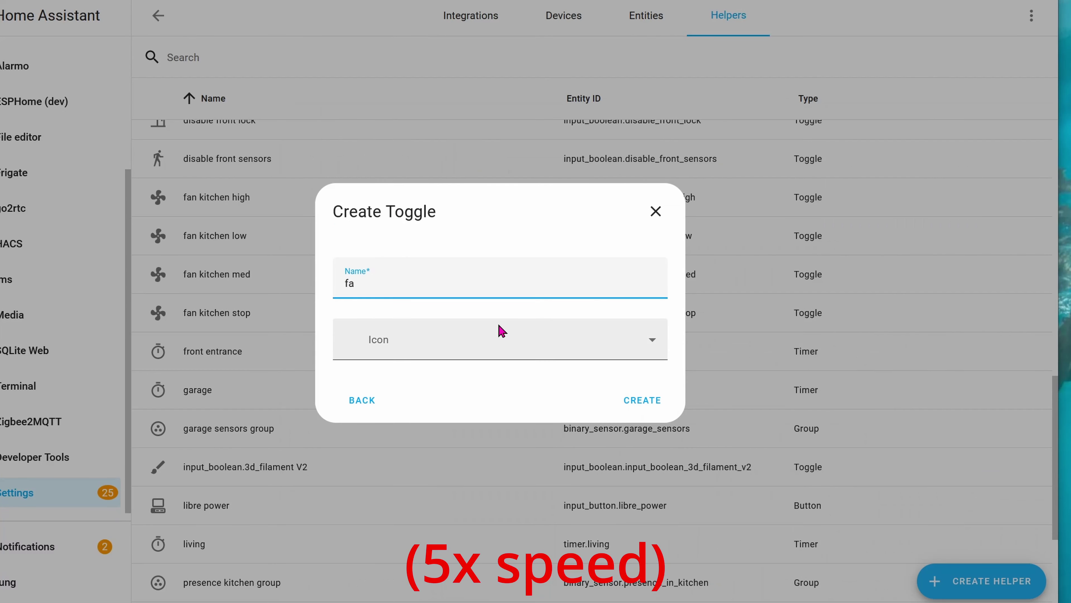
key(Tab)
text(fan)
click(494, 163)
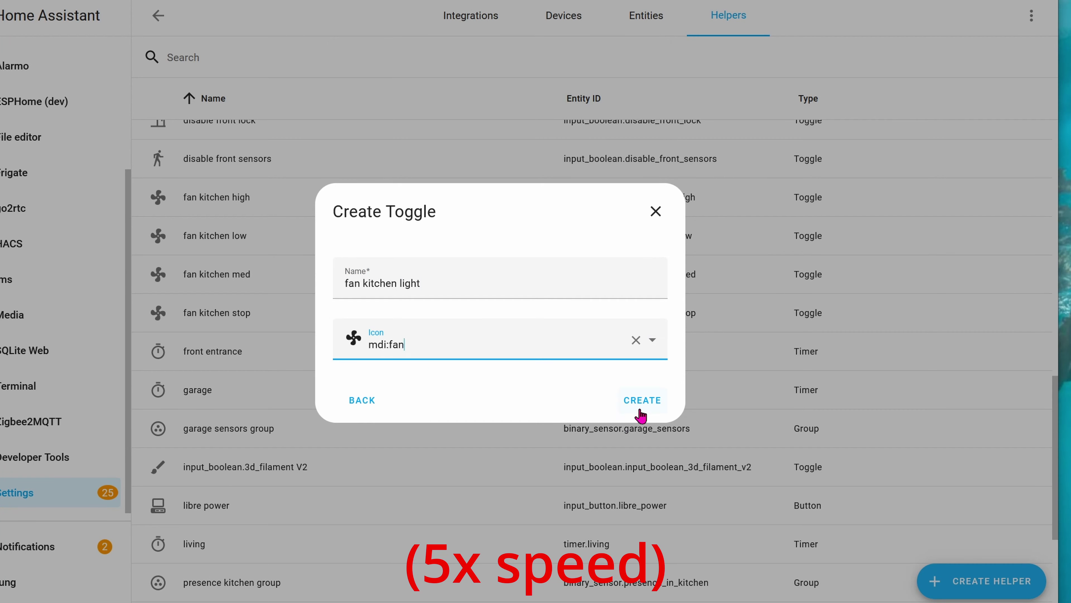
click(425, 342)
click(464, 110)
click(640, 407)
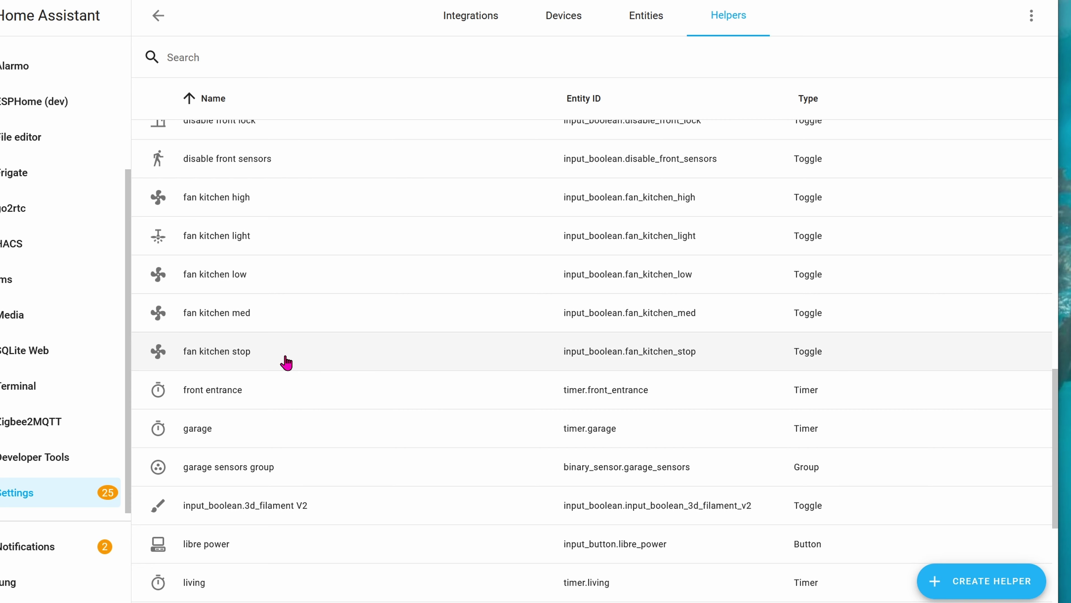
- Open the automations list under Automations & Scenes and search it for "fan"
scroll(286, 362, down, 3)
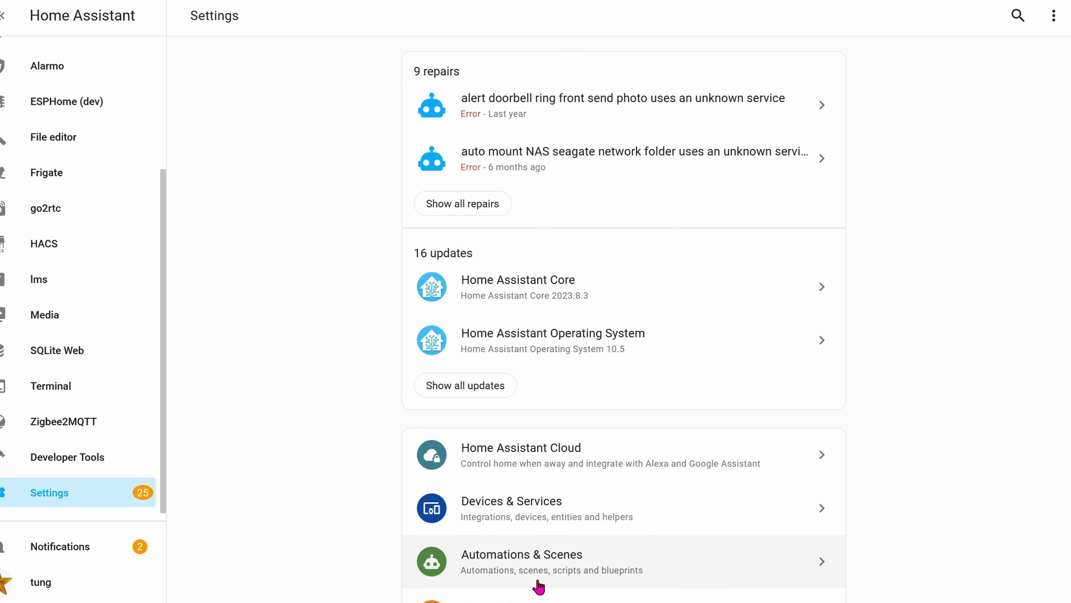
click(602, 566)
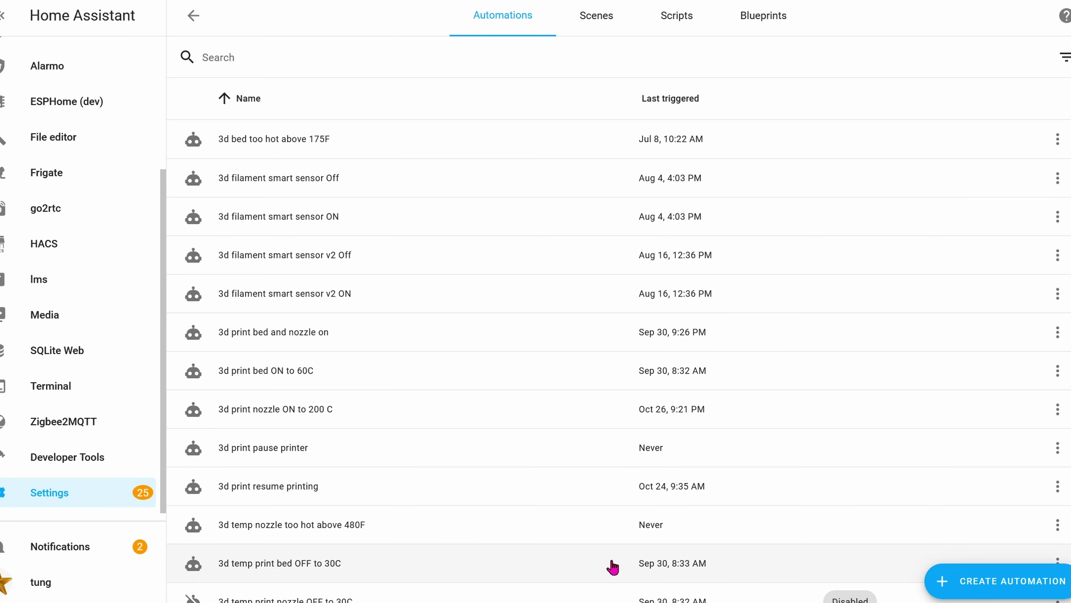
click(941, 580)
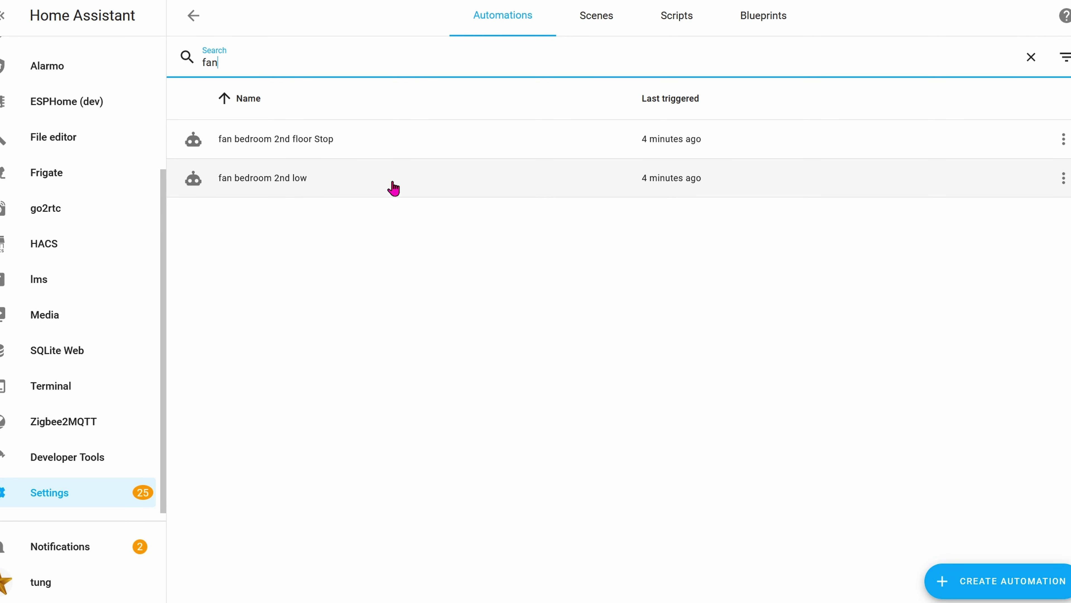
- Duplicate the "fan bedroom 2nd low" automation and set the copy's trigger entity to input_boolean.fan_kitchen_low
click(393, 188)
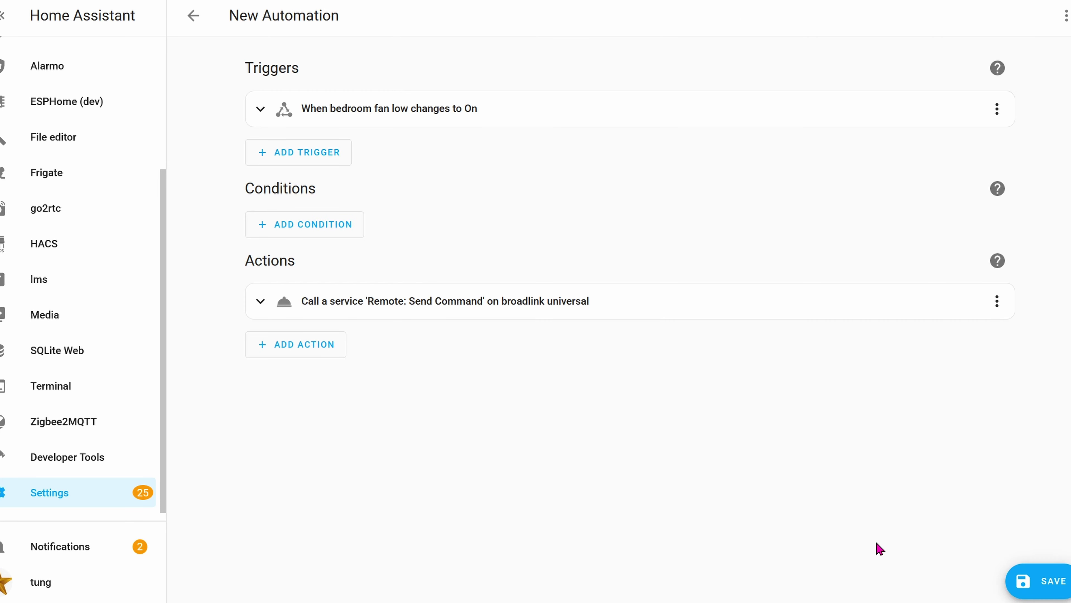
click(495, 132)
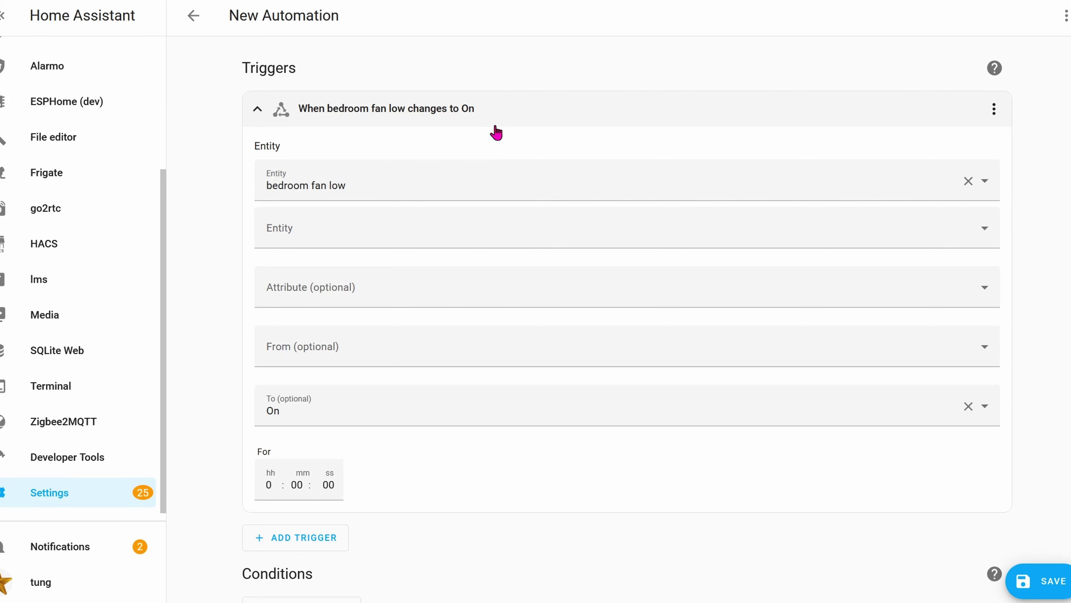
click(263, 182)
text(fan kitch)
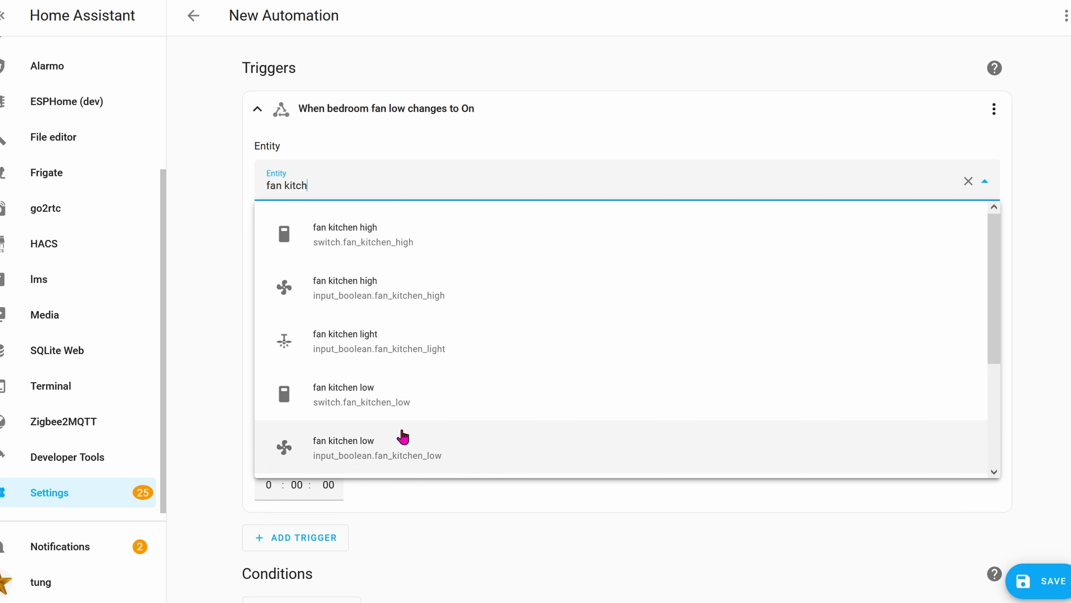
click(398, 463)
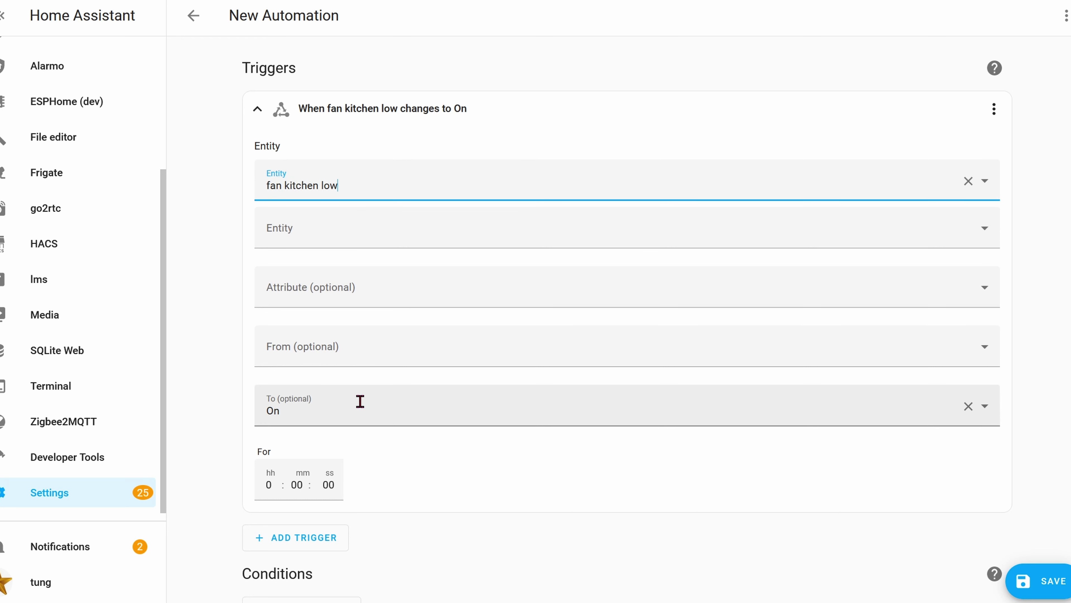
- Set the Send Command action's device to "fan kitchen" and check the device and command names in the Broadlink codes file
scroll(360, 401, down, 3)
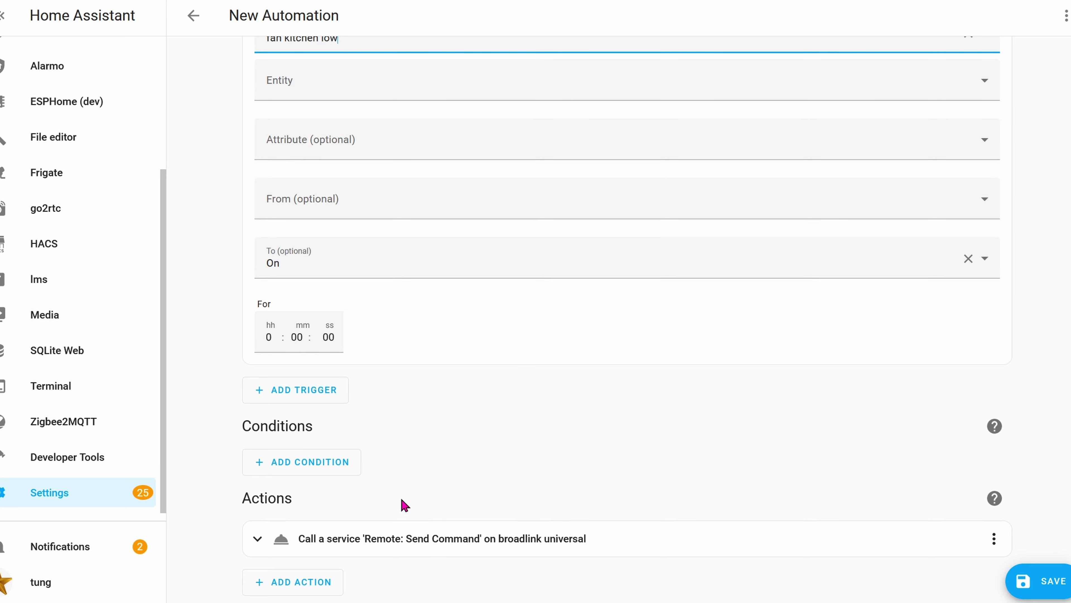
click(427, 544)
scroll(547, 501, down, 9)
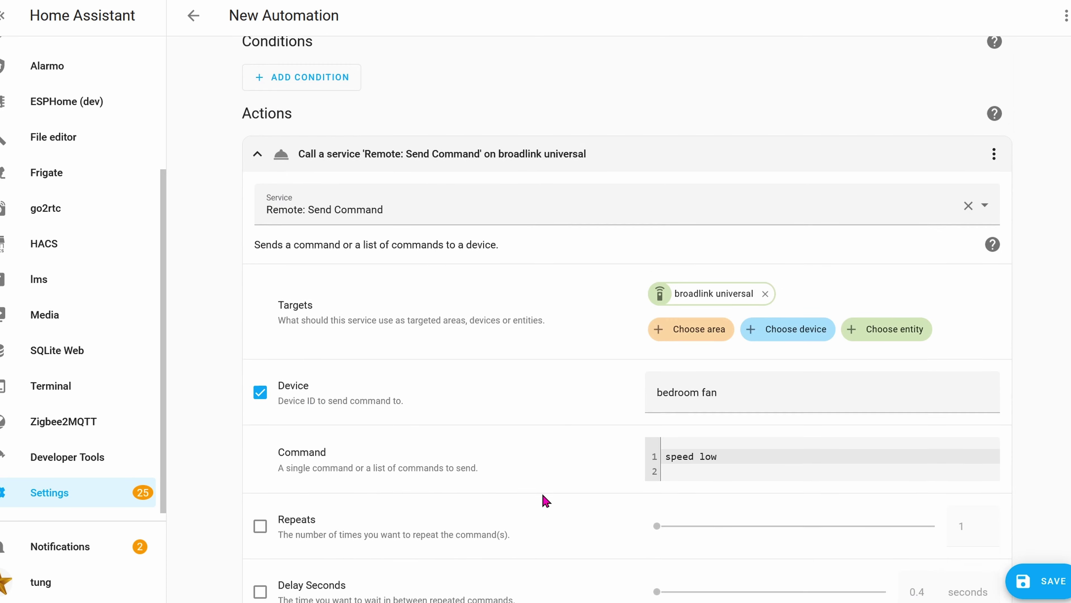
scroll(546, 501, up, 3)
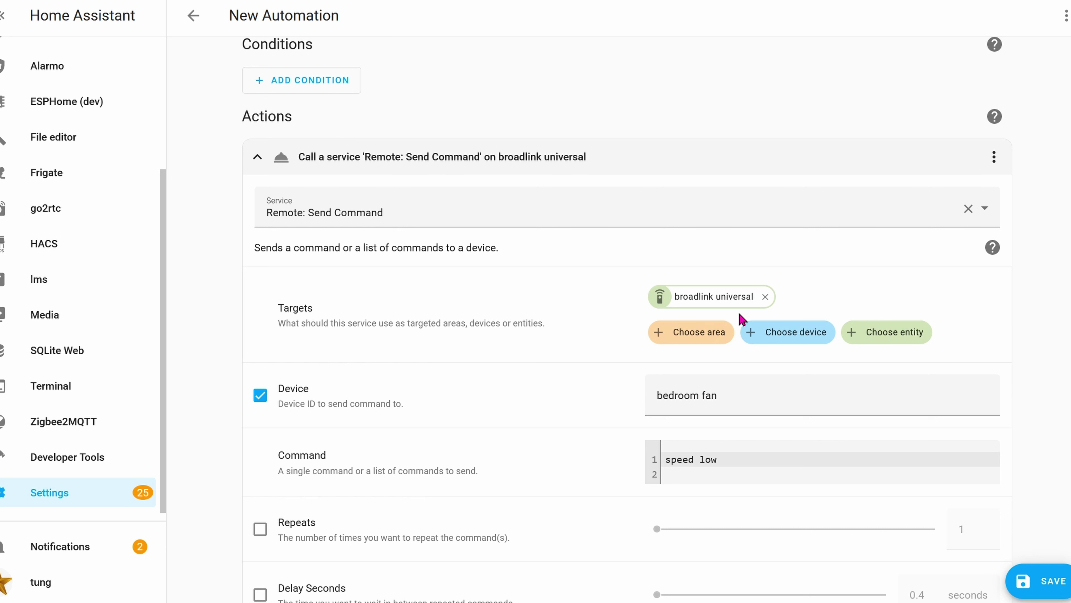
drag(746, 395, 574, 378)
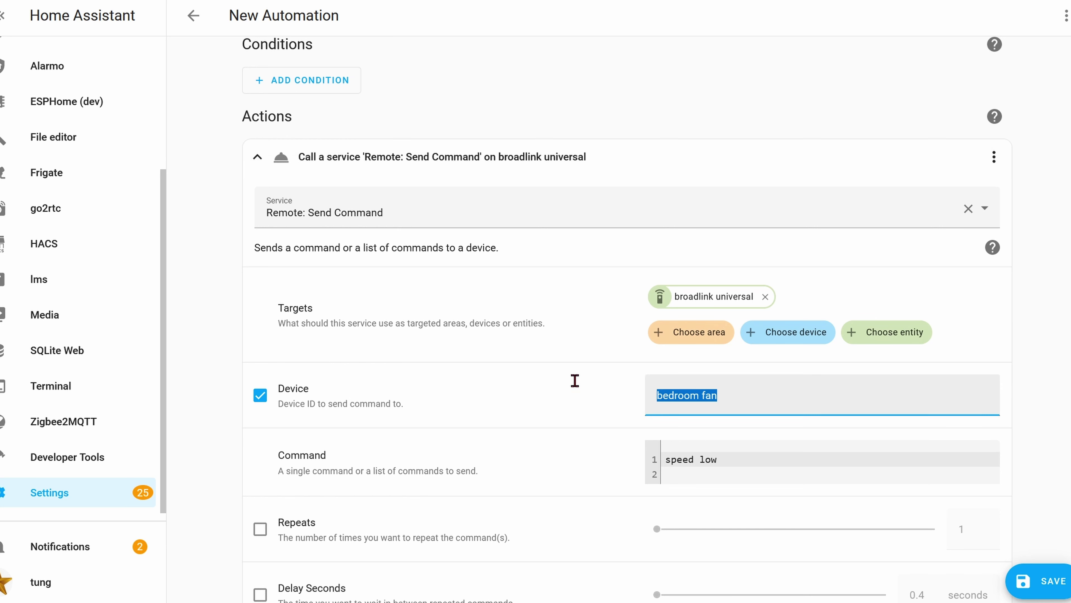
text(fan kitchen)
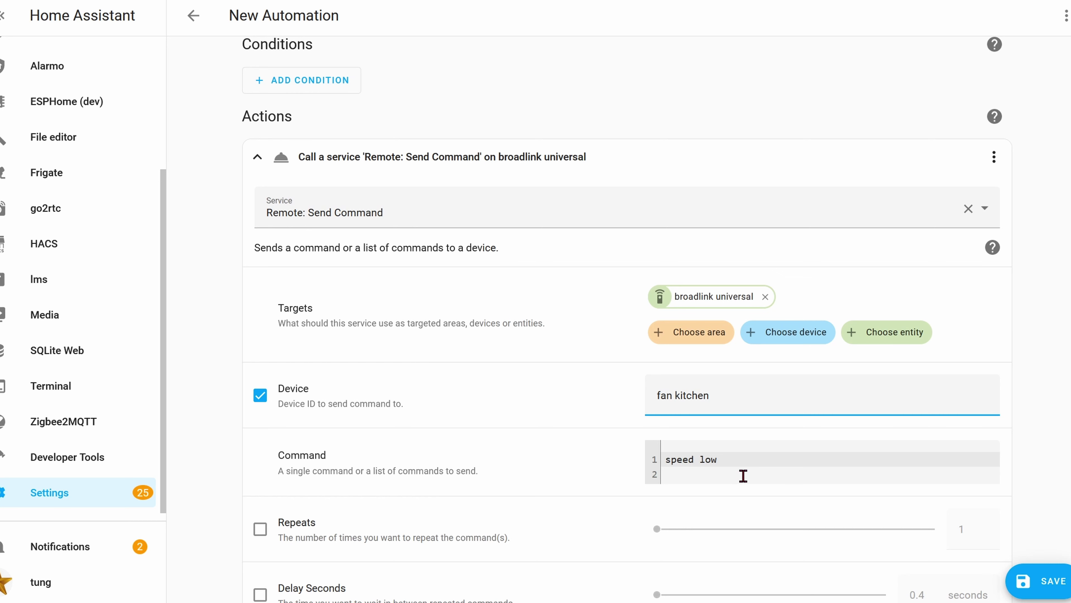
scroll(745, 479, down, 3)
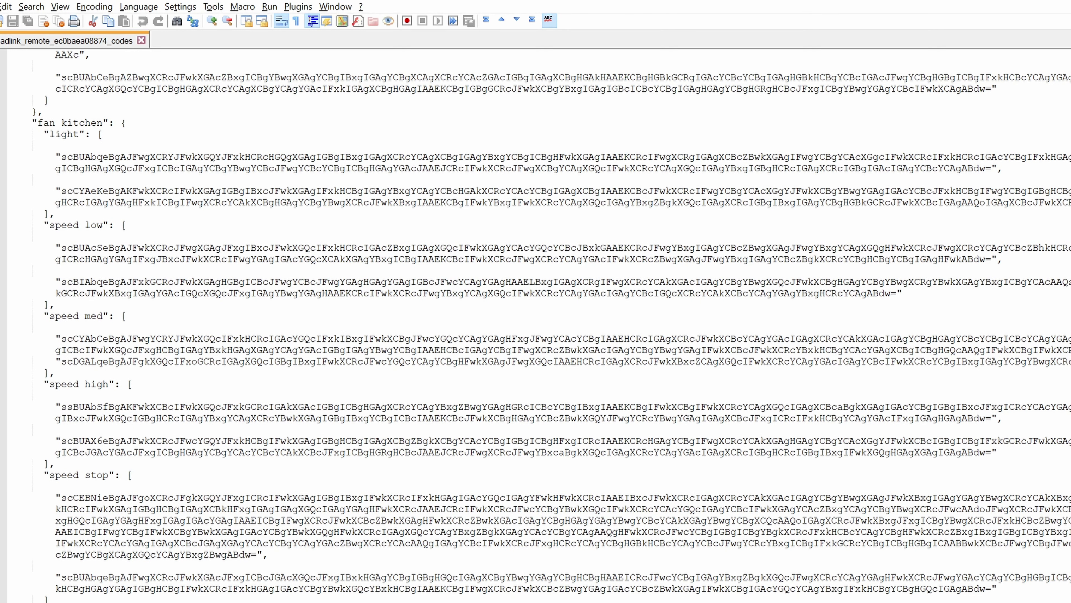
double_click(64, 134)
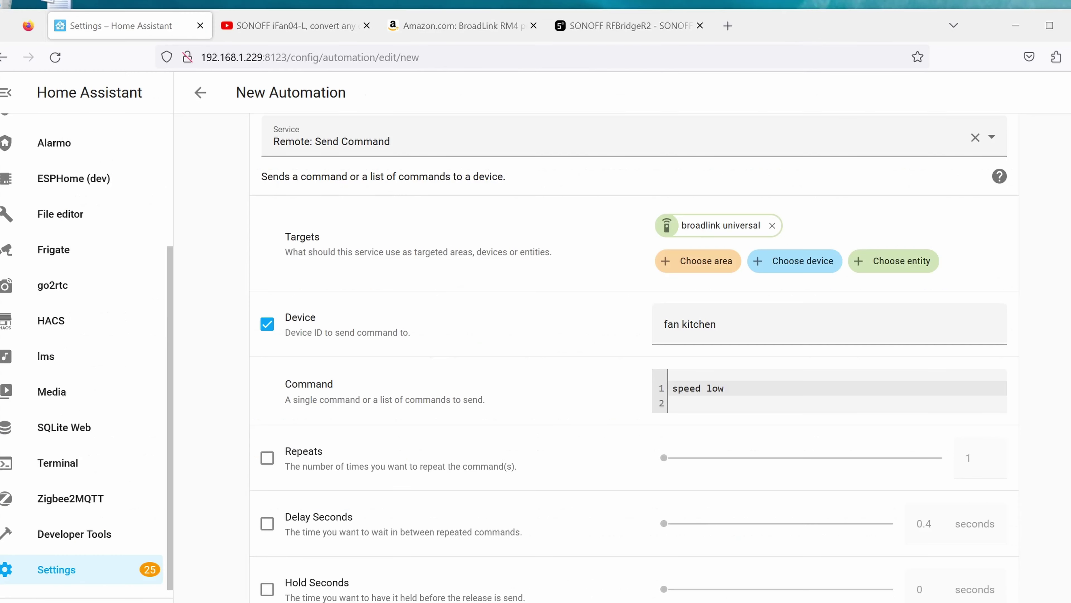
- Save the new automation under the name "fan kitchen low speed"
key(ctrl+s)
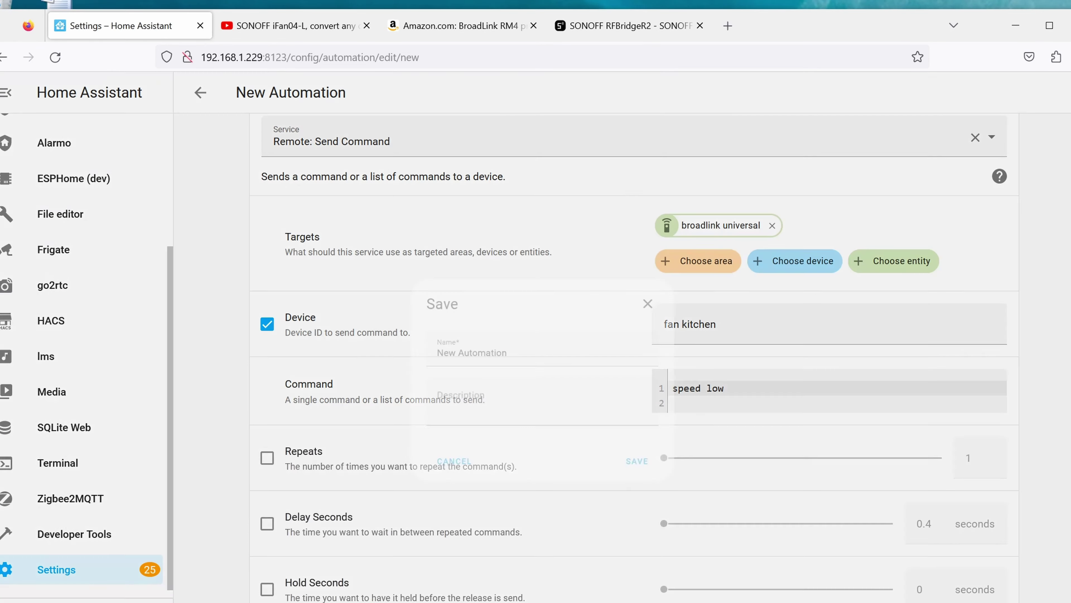
key(ctrl+a)
text(fan kitchen low)
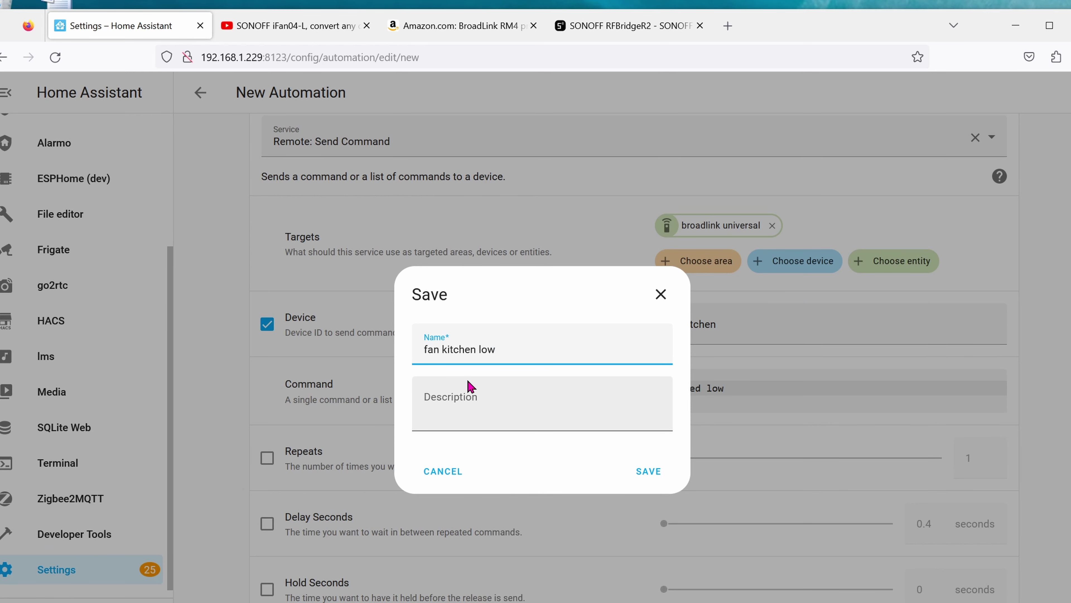
text(speed)
key(Return)
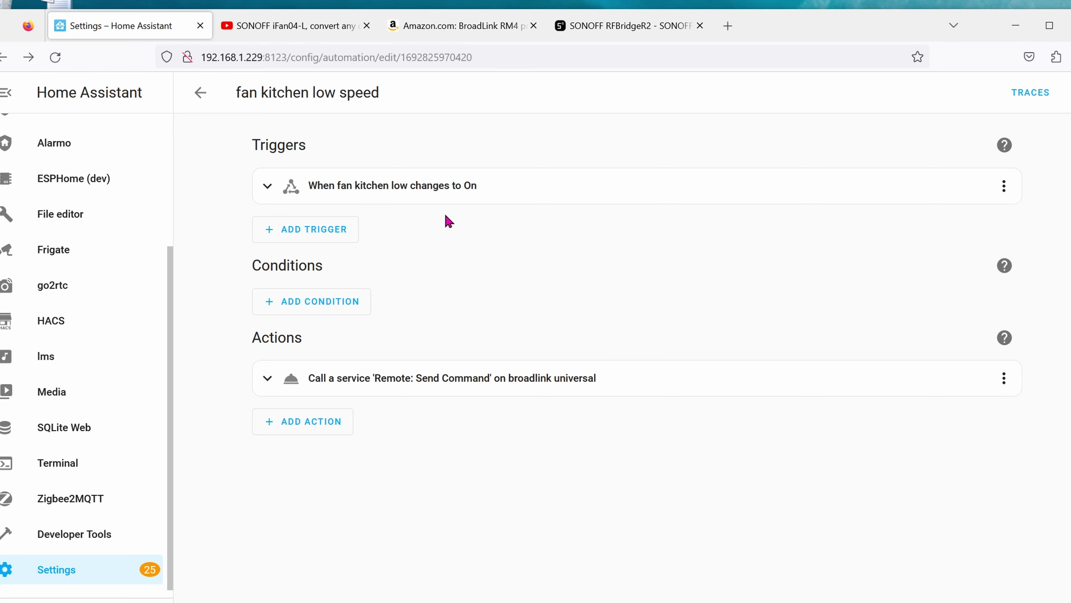
- Duplicate the "fan kitchen low speed" automation and set the copy's command to "speed stop"
click(1064, 92)
click(1012, 277)
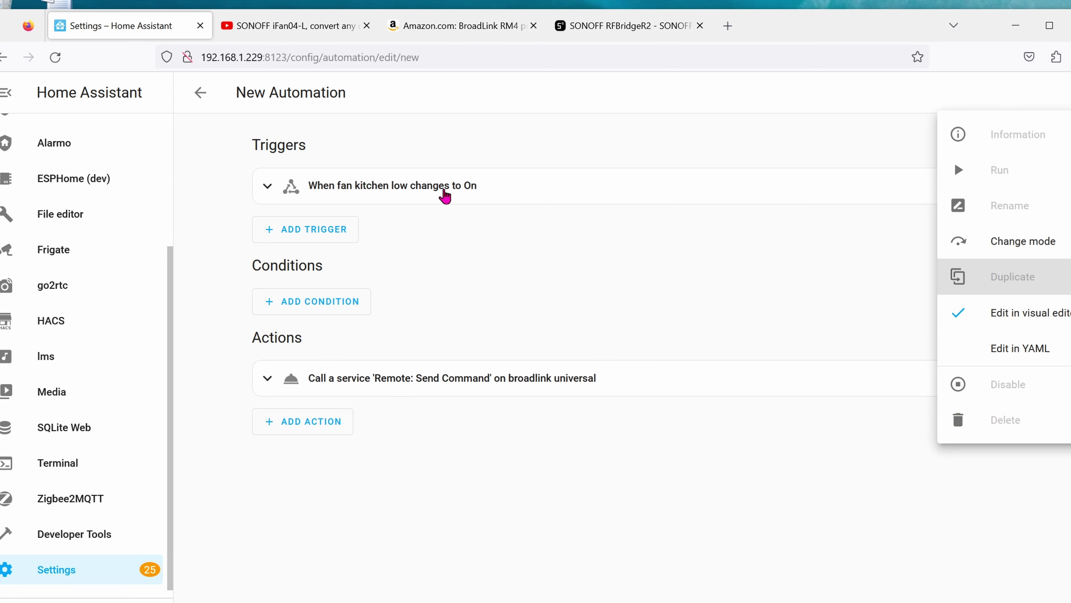
click(444, 195)
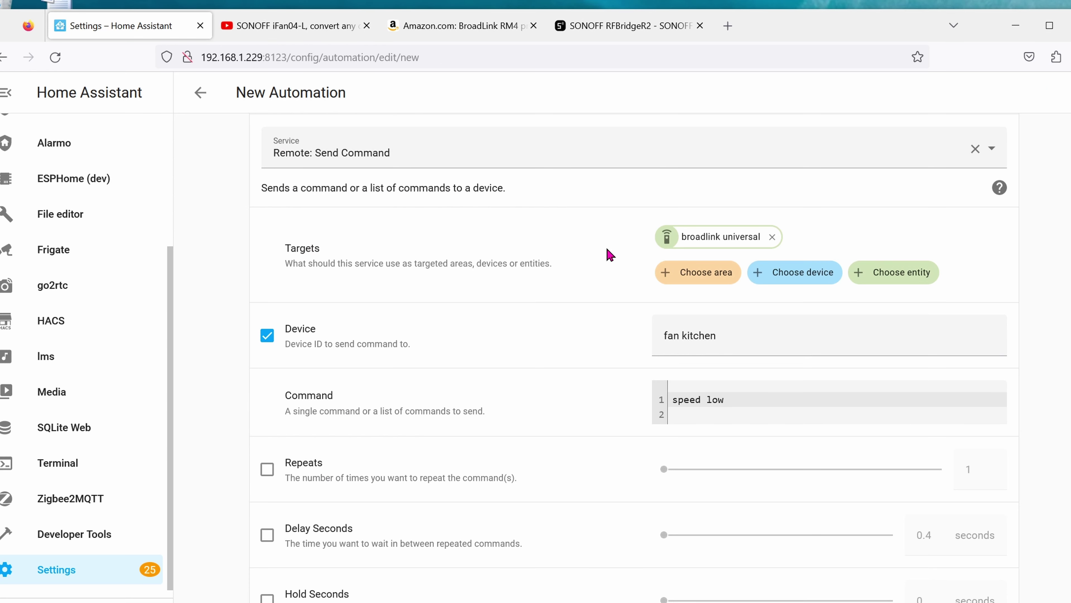
double_click(752, 403)
text(stop)
- Save the duplicated automation under the name "fan kitchen stop"
key(ctrl+s)
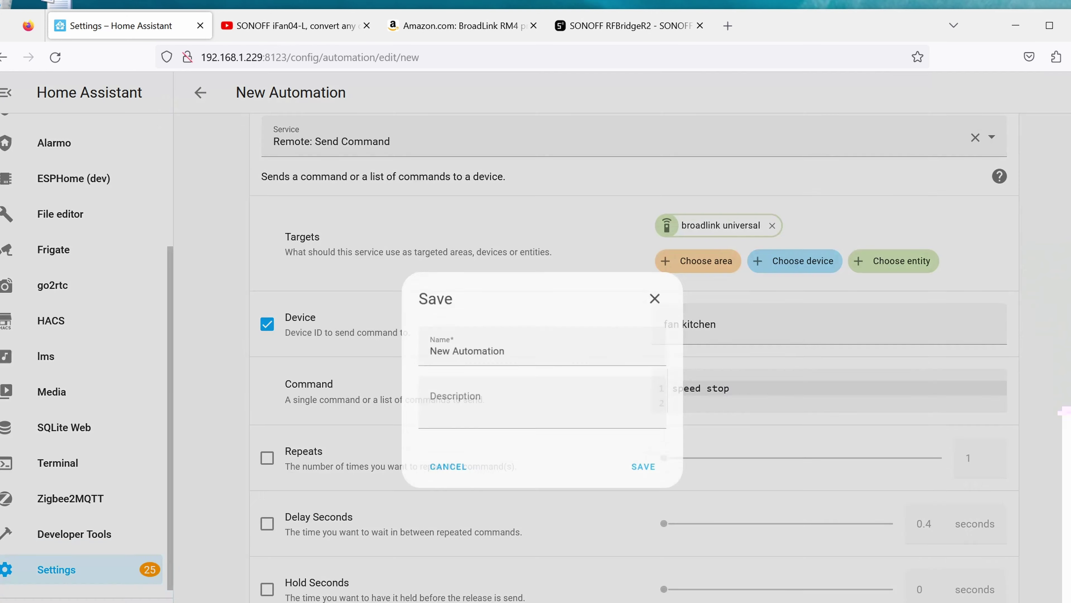
key(ctrl+a)
text(fan kitchen stop)
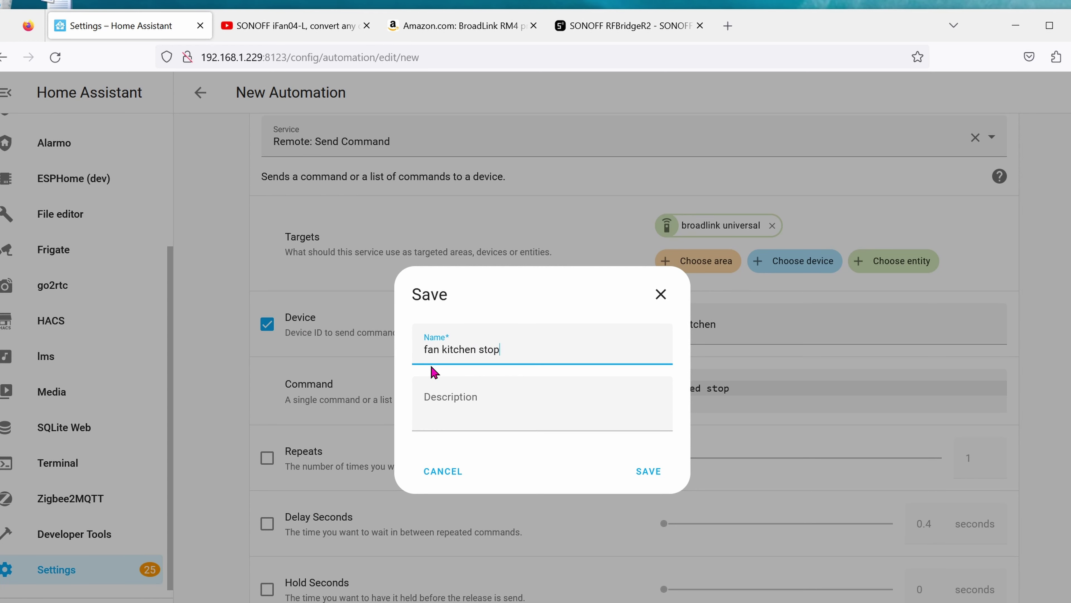
click(645, 474)
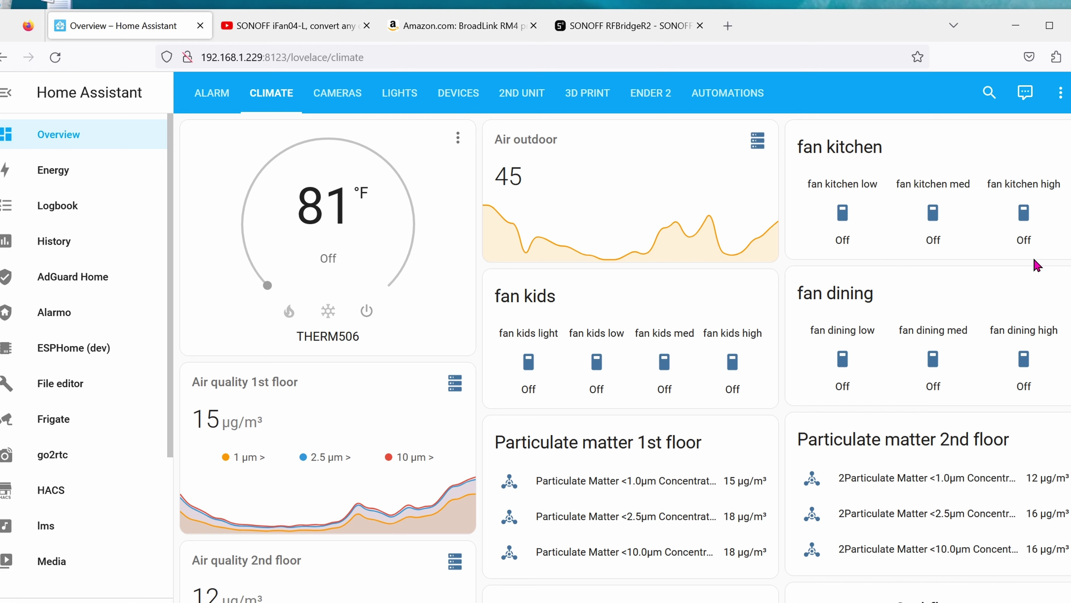
- Start editing the dashboard with the Climate view shown
click(1062, 98)
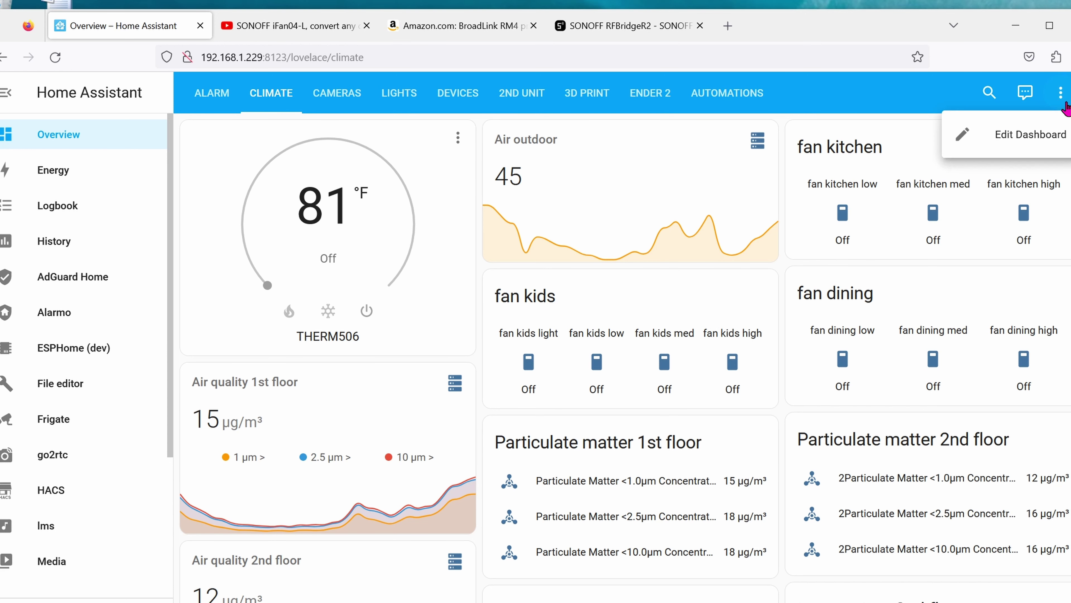
click(1029, 134)
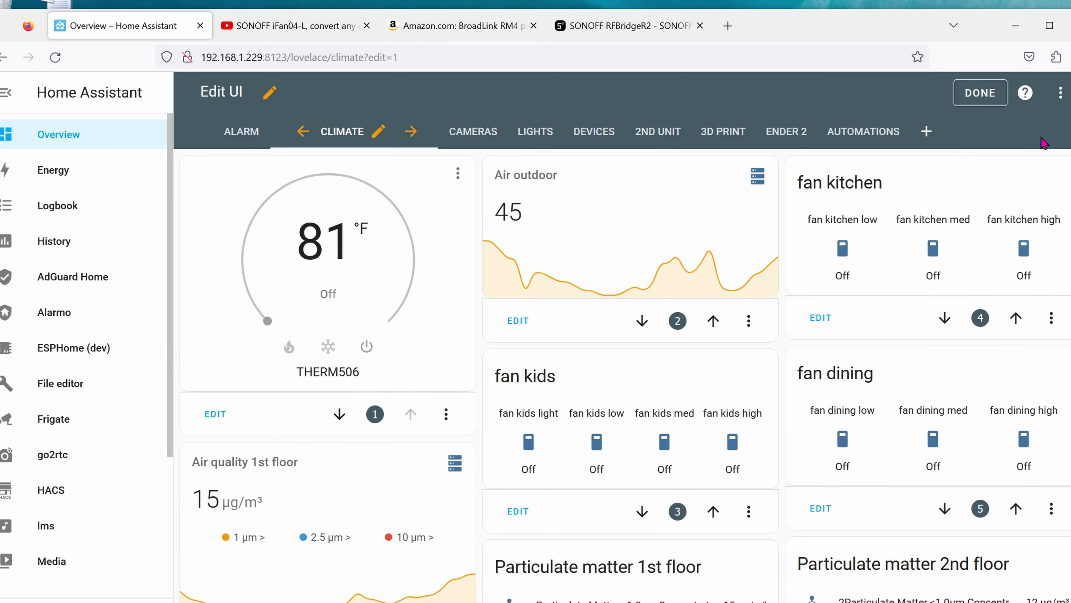
click(1033, 591)
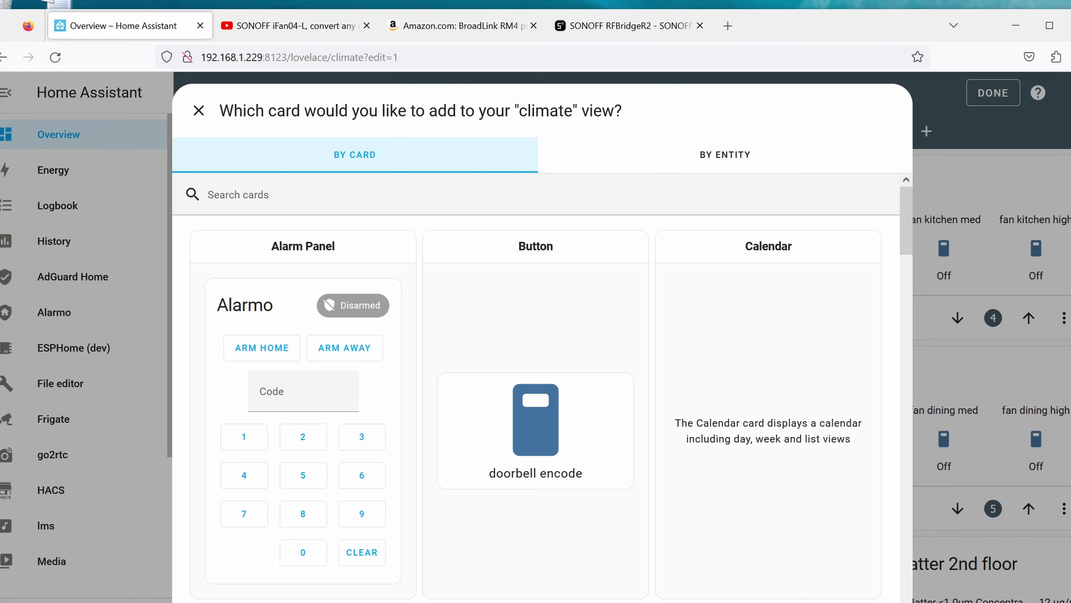
scroll(641, 504, down, 5)
scroll(641, 507, down, 3)
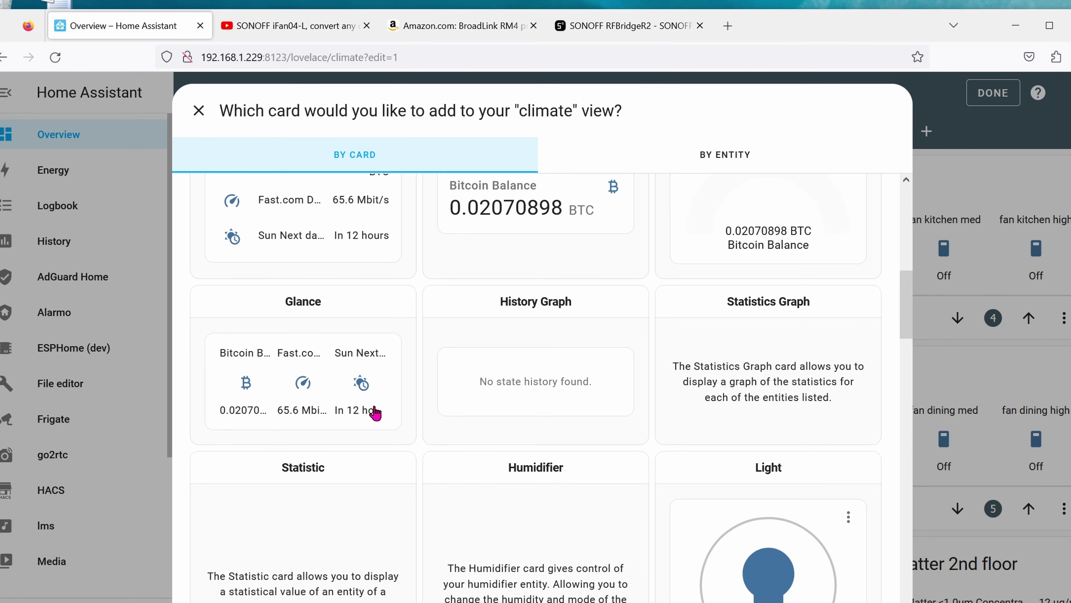
click(356, 394)
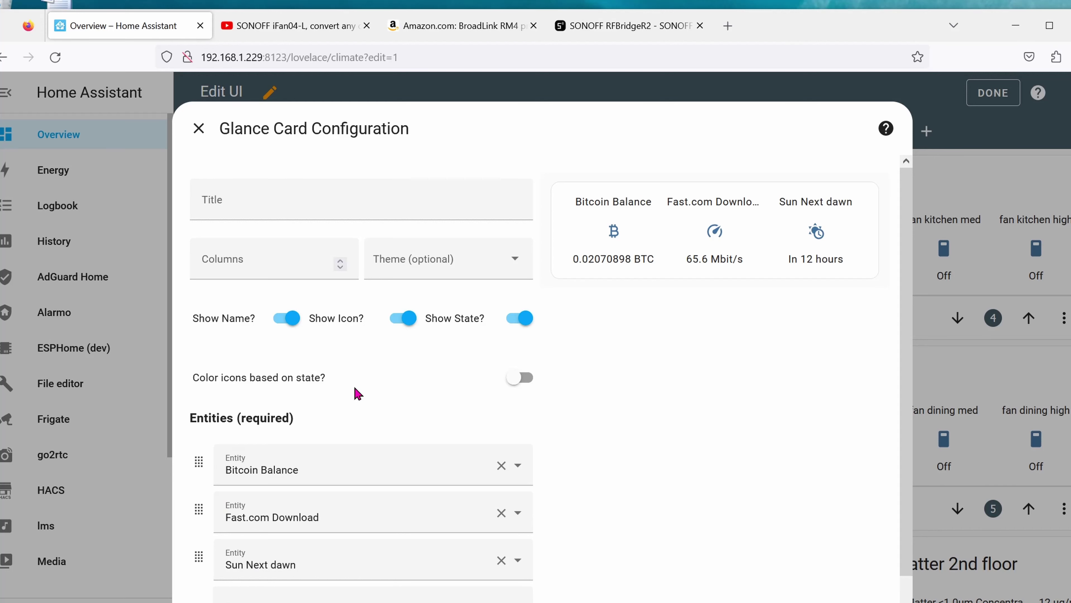
click(1055, 335)
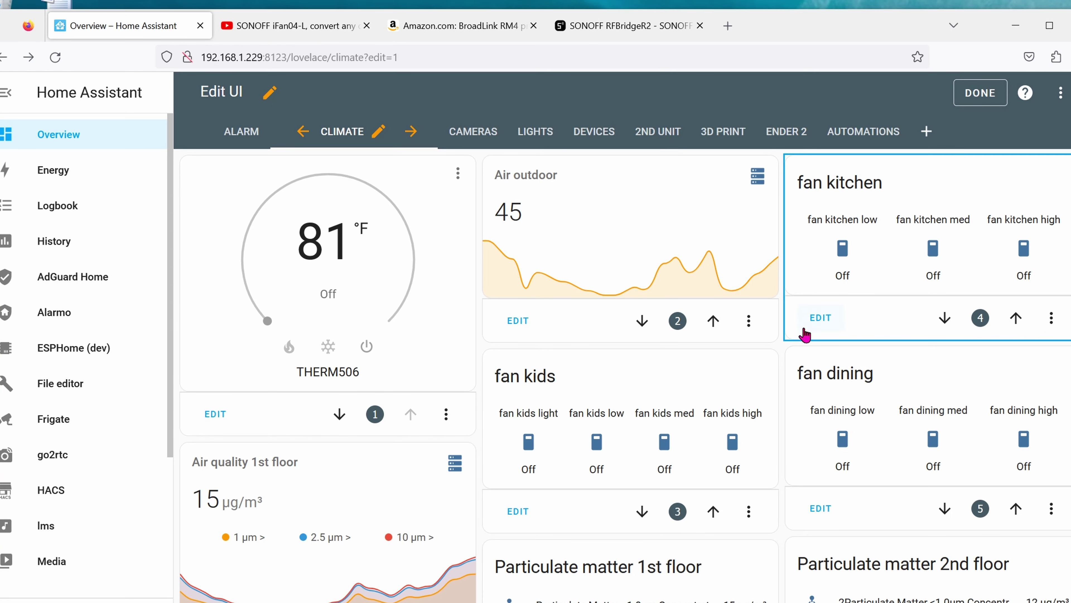
- Open the "fan kitchen" glance card's configuration and remove the fan kitchen med and fan kitchen high switches
click(817, 323)
click(505, 512)
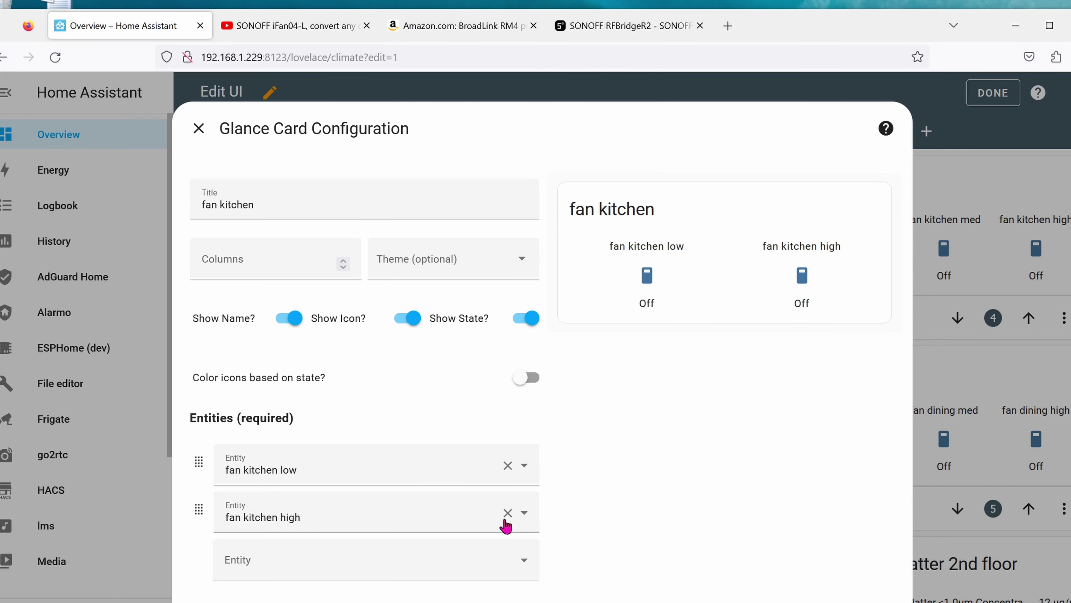
click(505, 513)
- Replace the card's fan kitchen low switch with the helper input_boolean.fan_kitchen_low and save the card
drag(464, 470, 150, 431)
text(fan kitch)
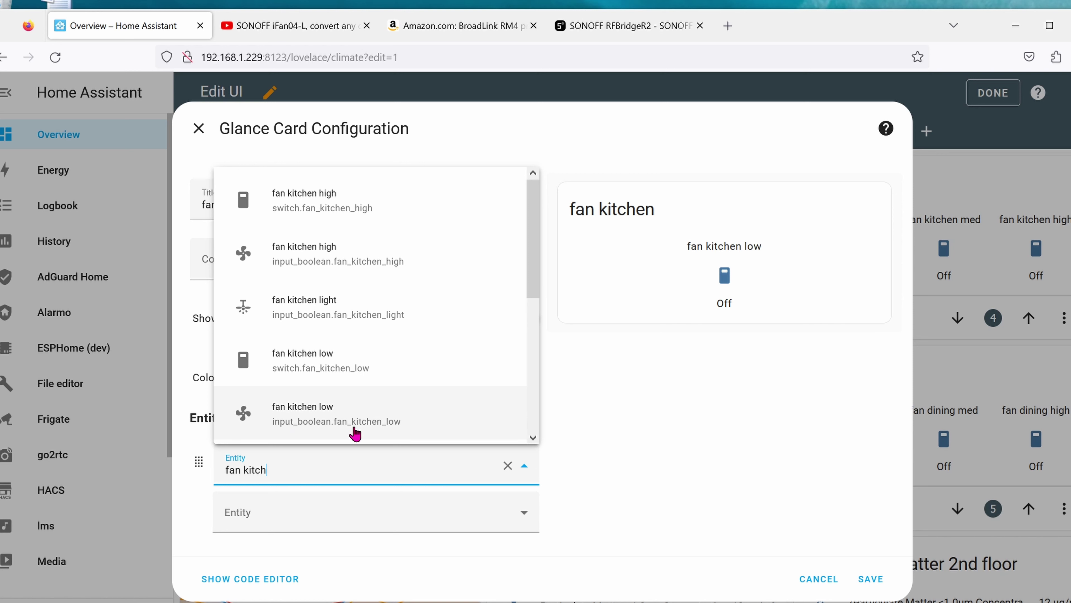
click(385, 430)
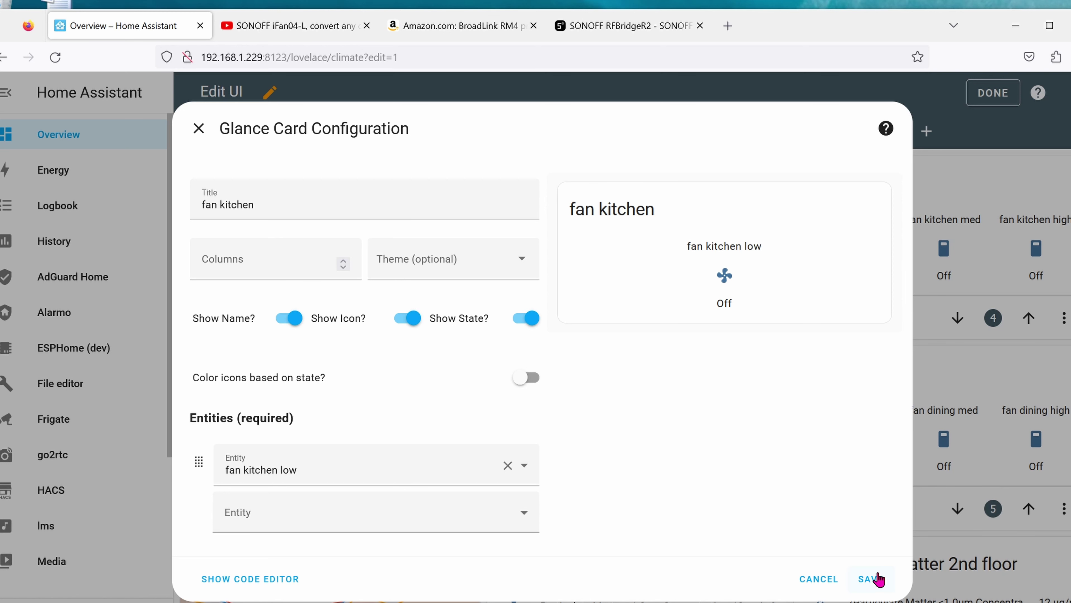
click(872, 579)
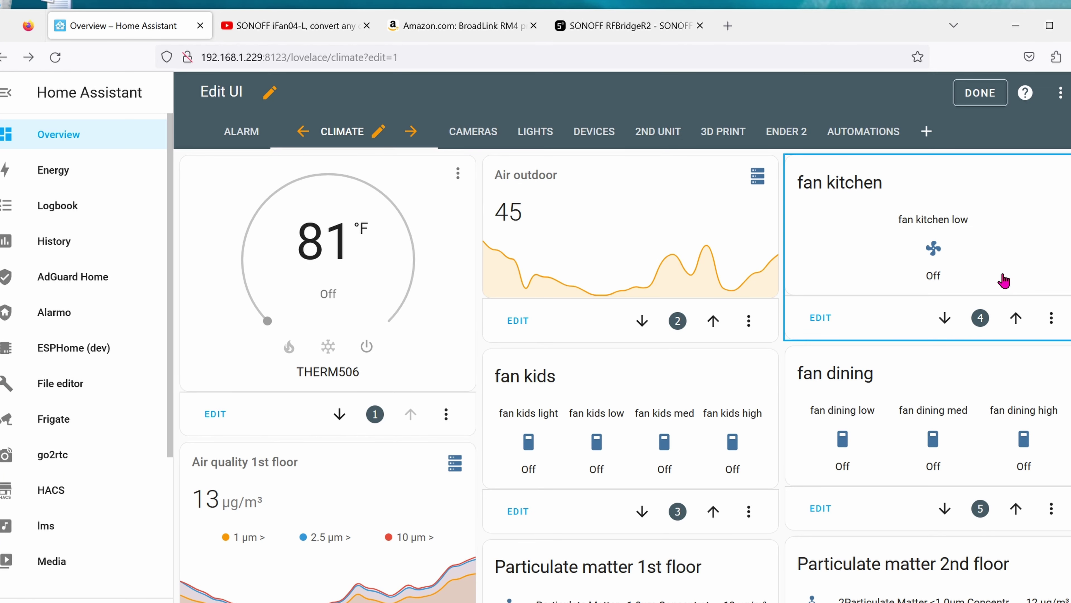